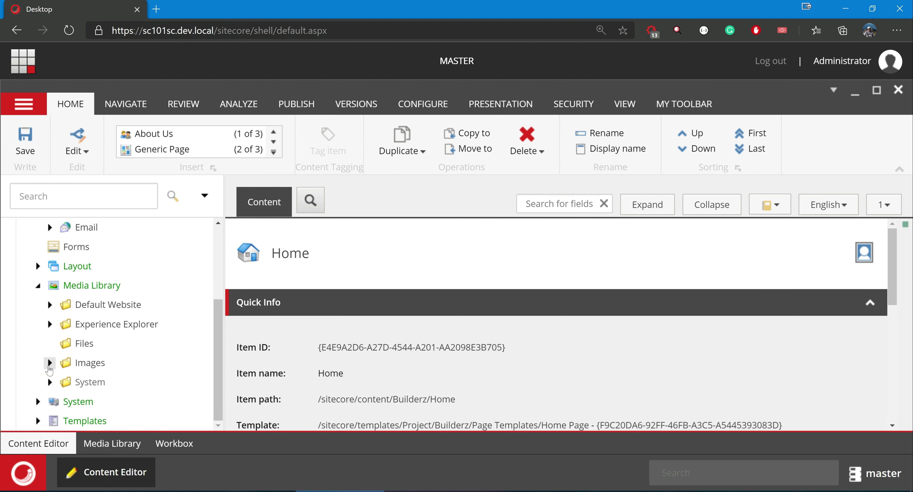
Step: Open the file upload dialog for the Images folder in the Media Library
{"action": "left_click", "coordinate": [50, 364]}
{"action": "scroll", "coordinate": [44, 370], "scroll_direction": "down", "scroll_amount": 2}
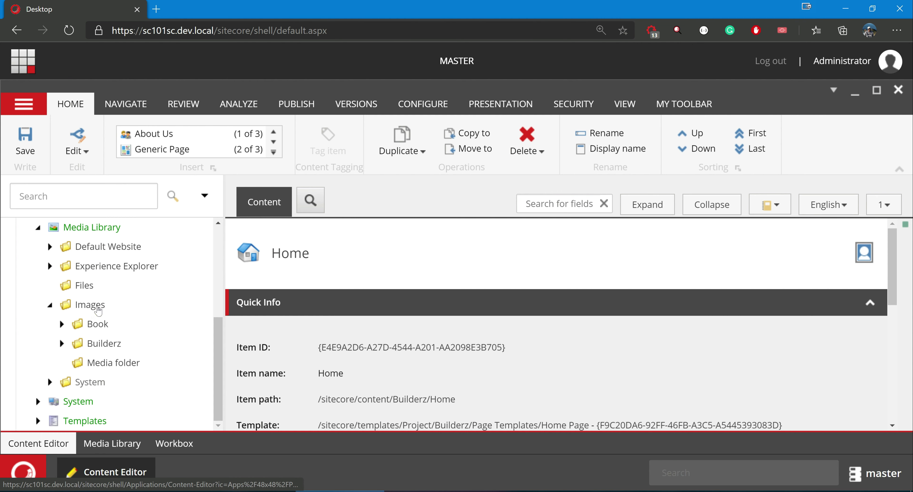
{"action": "right_click", "coordinate": [96, 306]}
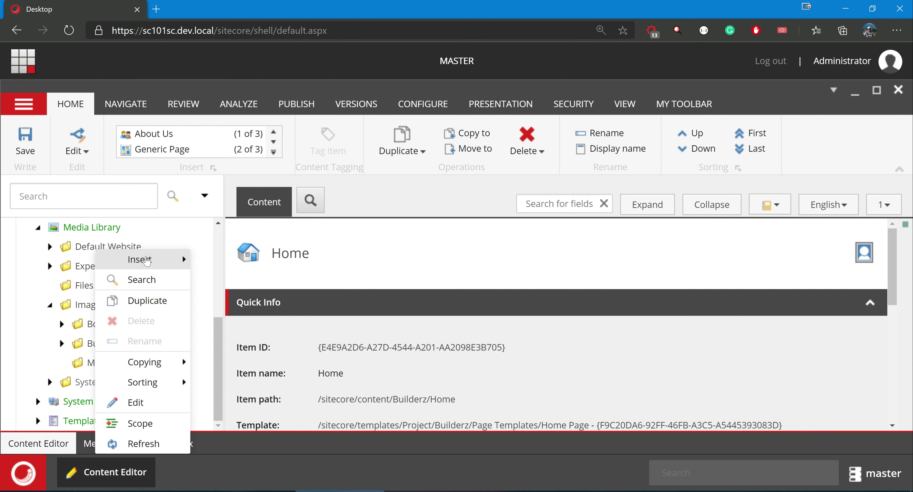
{"action": "mouse_move", "coordinate": [151, 259]}
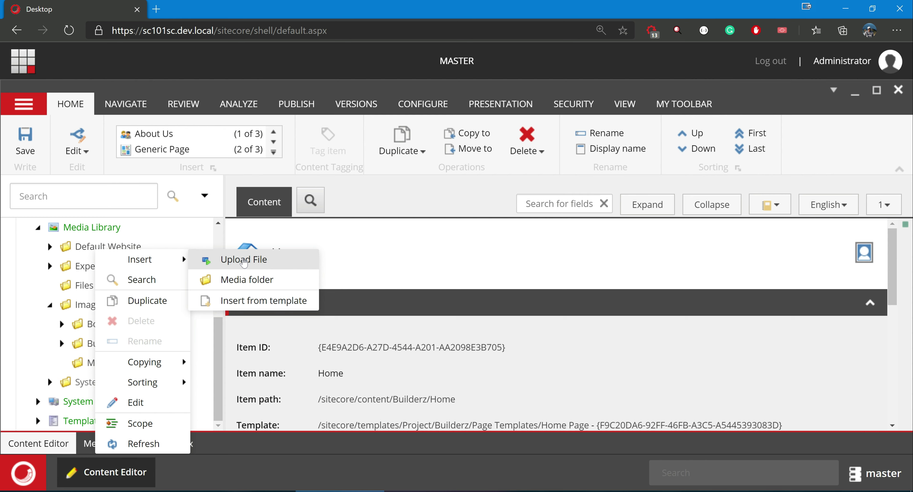
{"action": "left_click", "coordinate": [244, 260]}
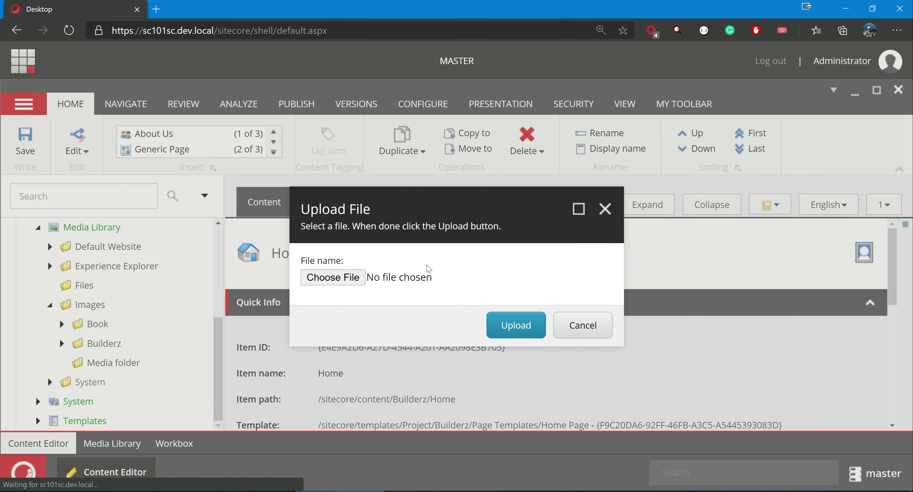
Step: Upload clark-tibbs-oqStl2L5oxI-unsplash.jpg from the Desktop, sorting the files by date modified to find it
{"action": "left_click", "coordinate": [324, 278]}
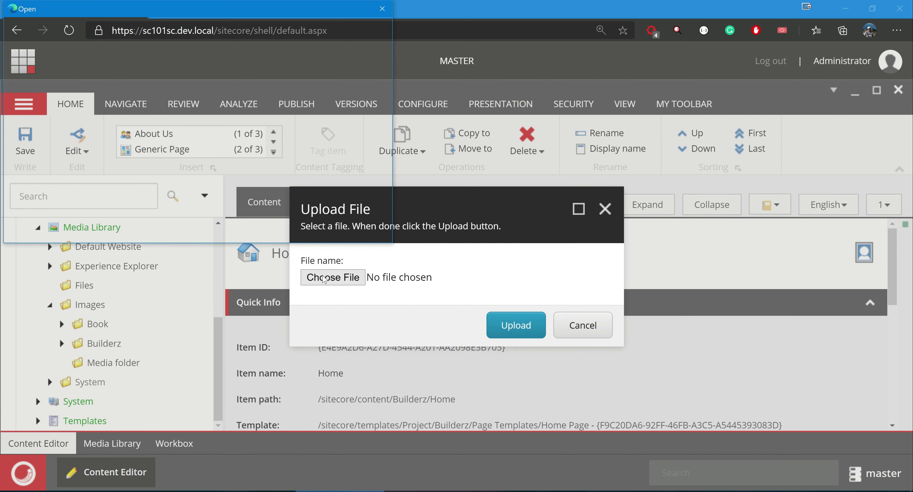
{"action": "scroll", "coordinate": [178, 137], "scroll_direction": "up", "scroll_amount": 8}
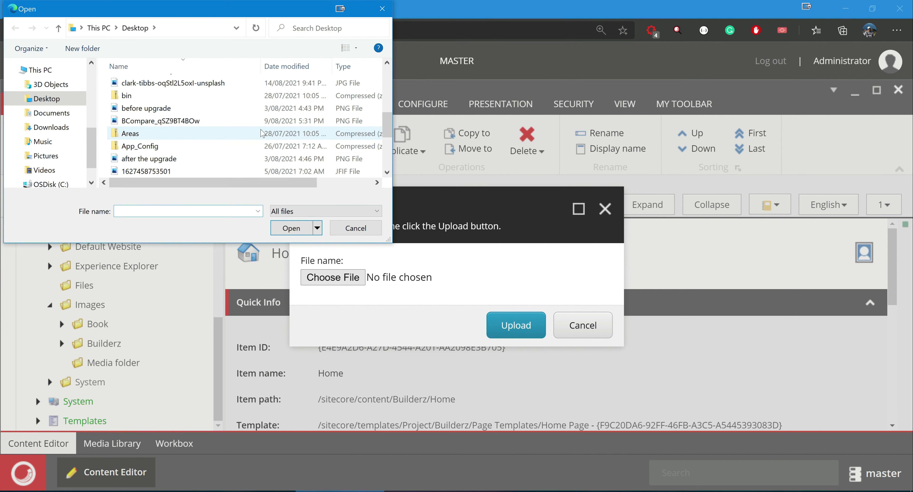
{"action": "scroll", "coordinate": [261, 136], "scroll_direction": "down", "scroll_amount": 5}
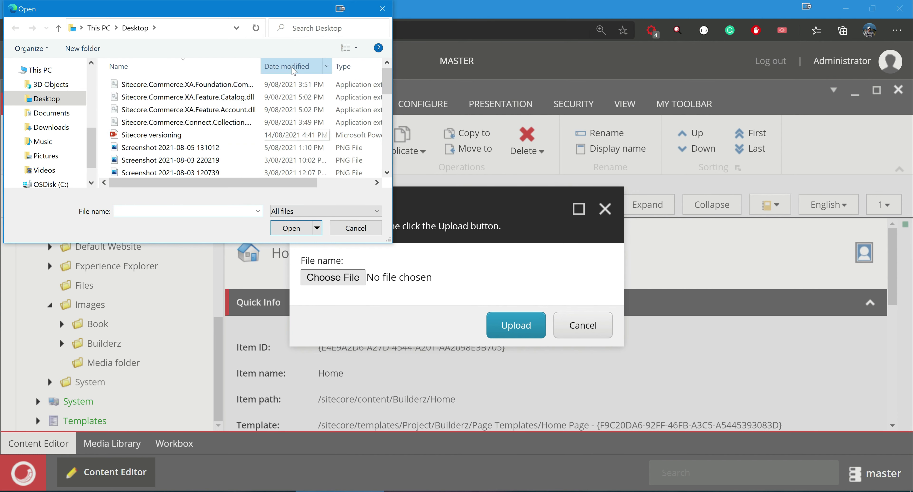
{"action": "left_click", "coordinate": [287, 66]}
{"action": "double_click", "coordinate": [177, 85]}
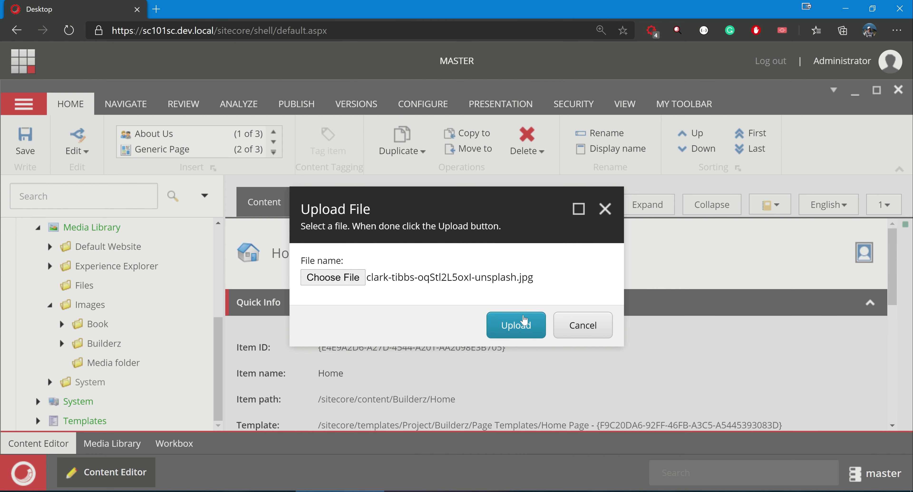
{"action": "left_click", "coordinate": [510, 328]}
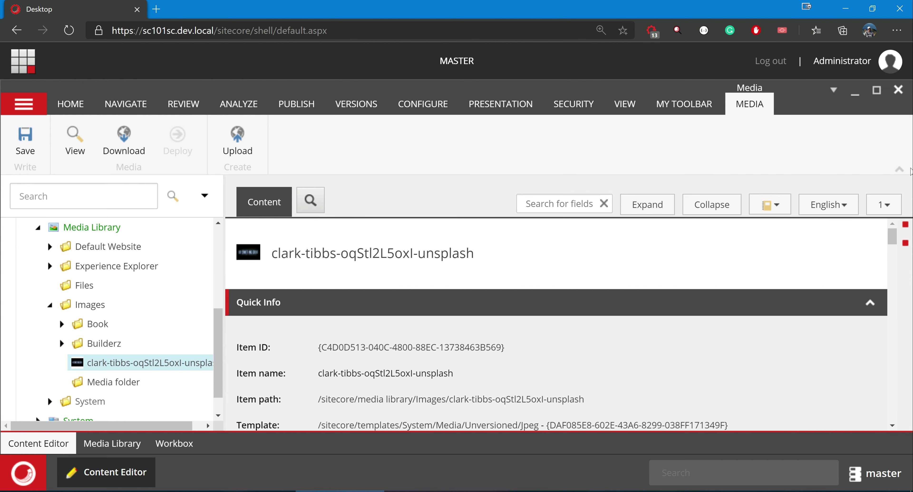
Step: Set the uploaded image's Alt text to "unsplash" and save the item
{"action": "left_click", "coordinate": [900, 173]}
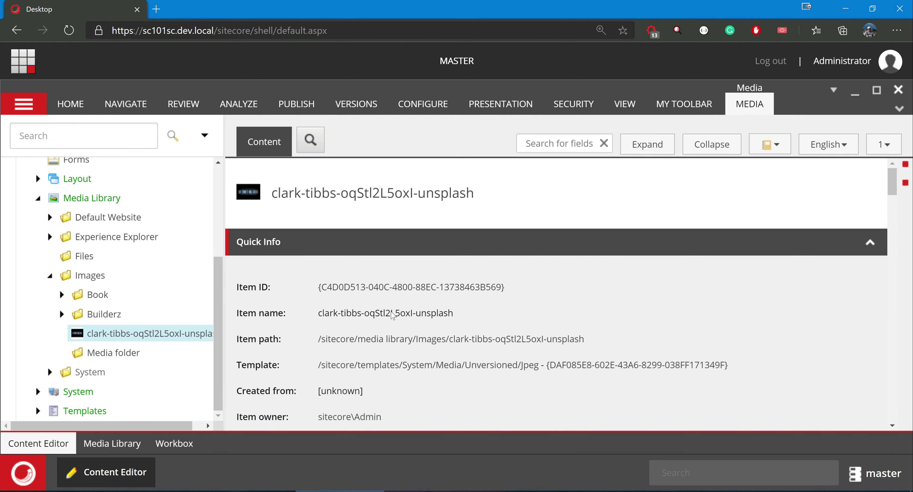
{"action": "scroll", "coordinate": [392, 315], "scroll_direction": "down", "scroll_amount": 1}
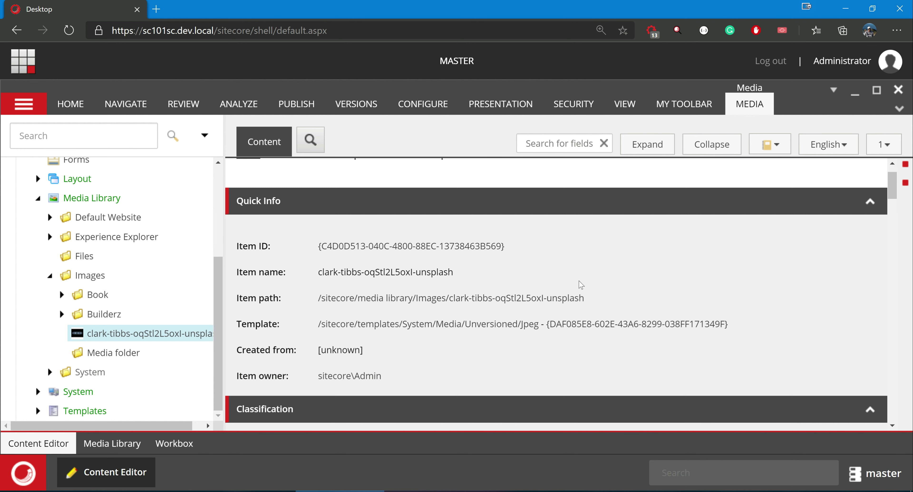
{"action": "scroll", "coordinate": [567, 282], "scroll_direction": "down", "scroll_amount": 10}
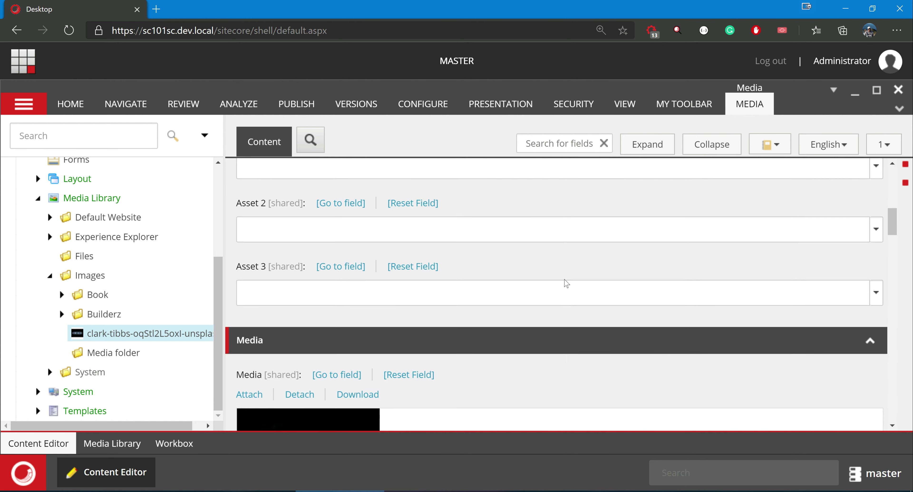
{"action": "scroll", "coordinate": [359, 298], "scroll_direction": "down", "scroll_amount": 4}
{"action": "left_click", "coordinate": [290, 330]}
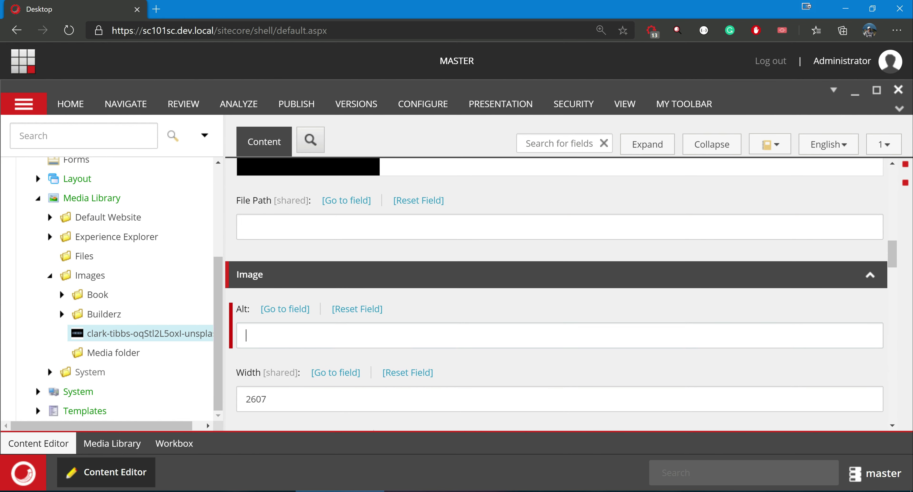
{"action": "type", "text": "unsplash"}
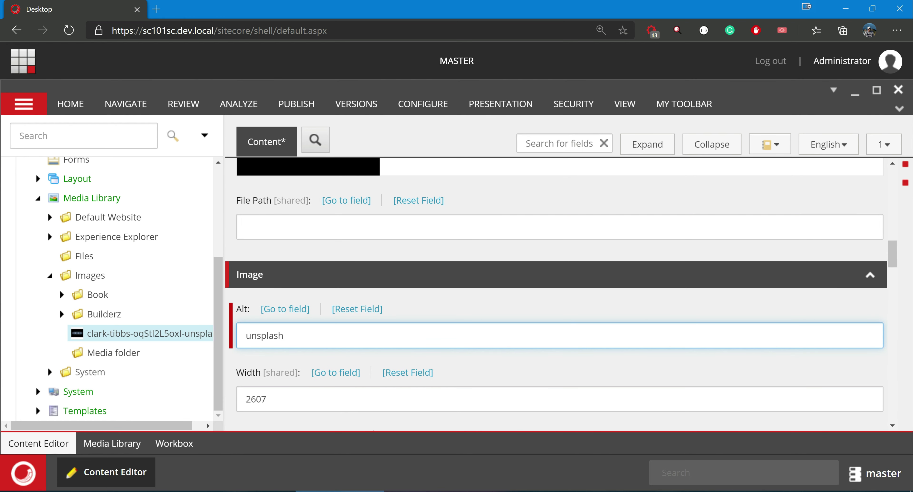
{"action": "scroll", "coordinate": [278, 331], "scroll_direction": "down", "scroll_amount": 8}
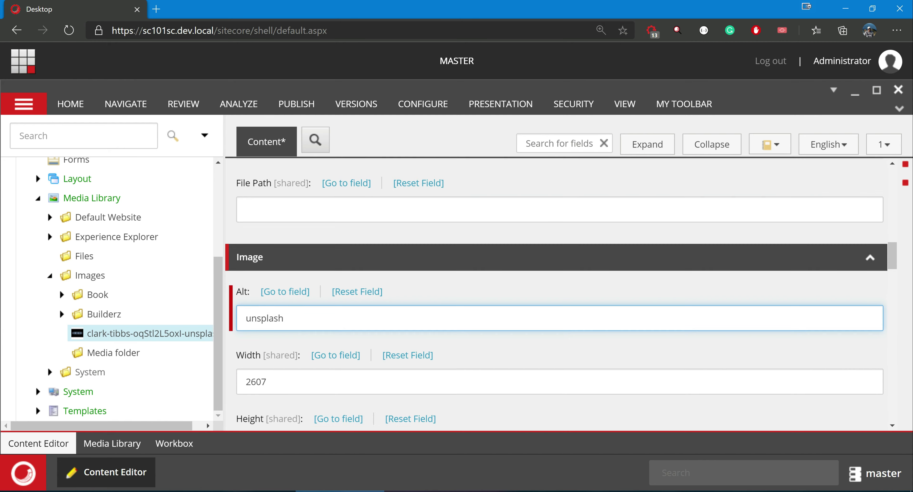
{"action": "scroll", "coordinate": [278, 332], "scroll_direction": "down", "scroll_amount": 1}
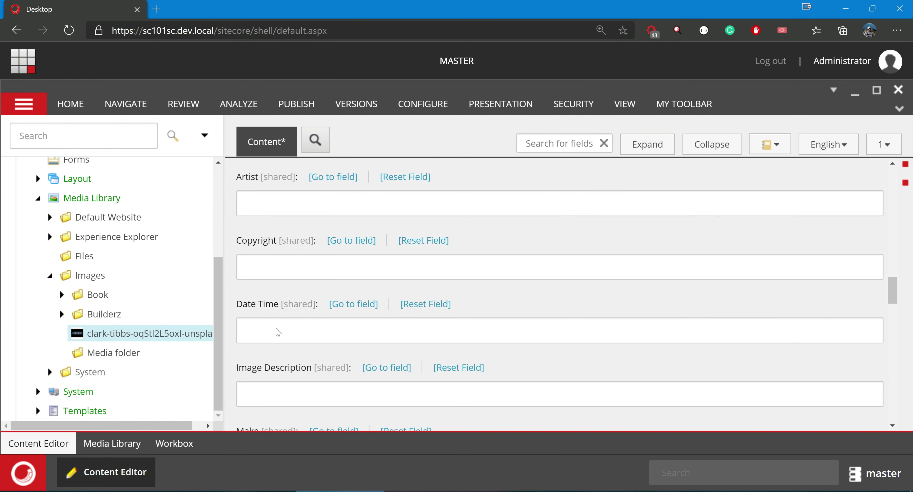
{"action": "key", "text": "ctrl+s"}
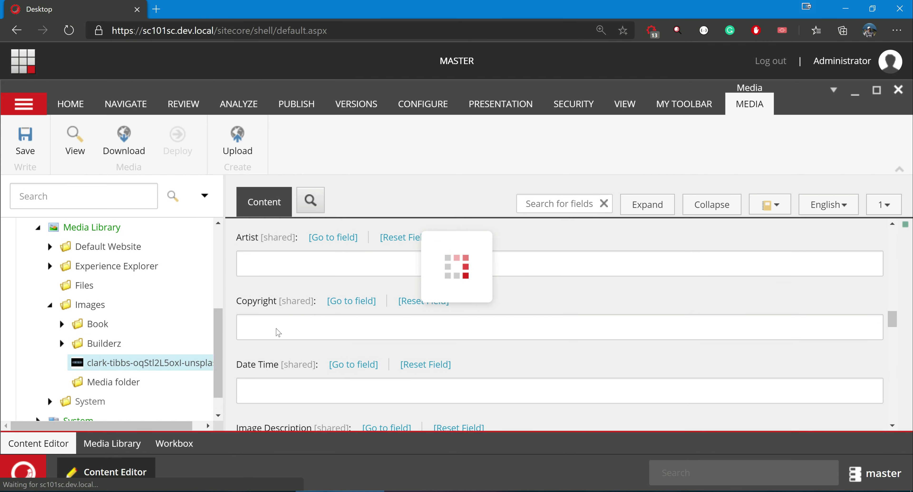
Step: Check the image's language versions, keep English (region) selected, and review the item's Quick Info
{"action": "left_click", "coordinate": [839, 205]}
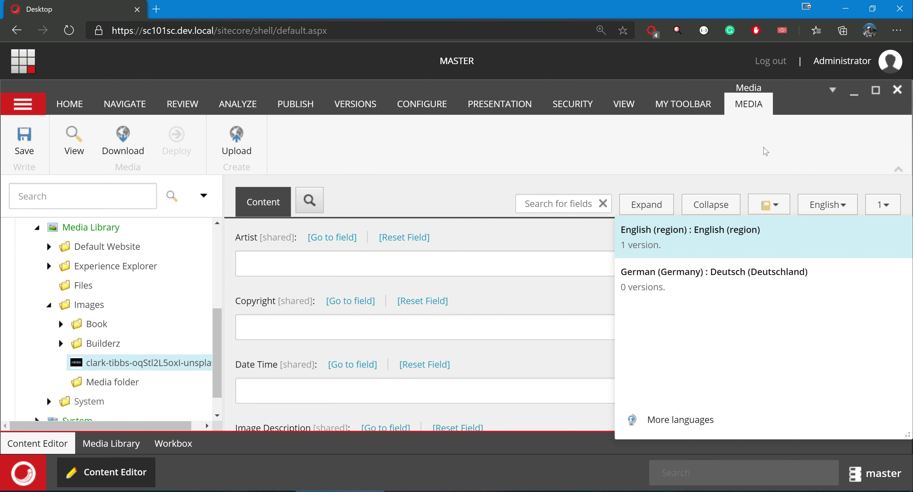
{"action": "left_click", "coordinate": [720, 248]}
{"action": "scroll", "coordinate": [473, 311], "scroll_direction": "up", "scroll_amount": 5}
{"action": "scroll", "coordinate": [472, 310], "scroll_direction": "up", "scroll_amount": 15}
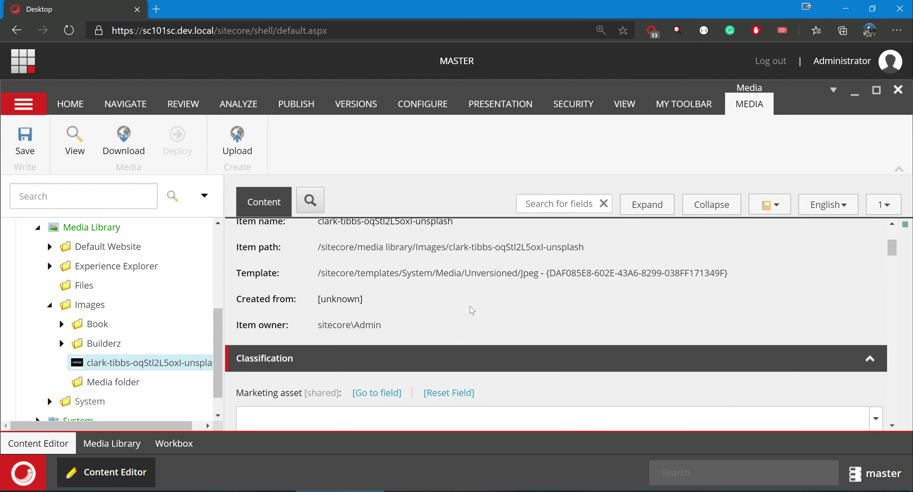
{"action": "scroll", "coordinate": [471, 306], "scroll_direction": "down", "scroll_amount": 3}
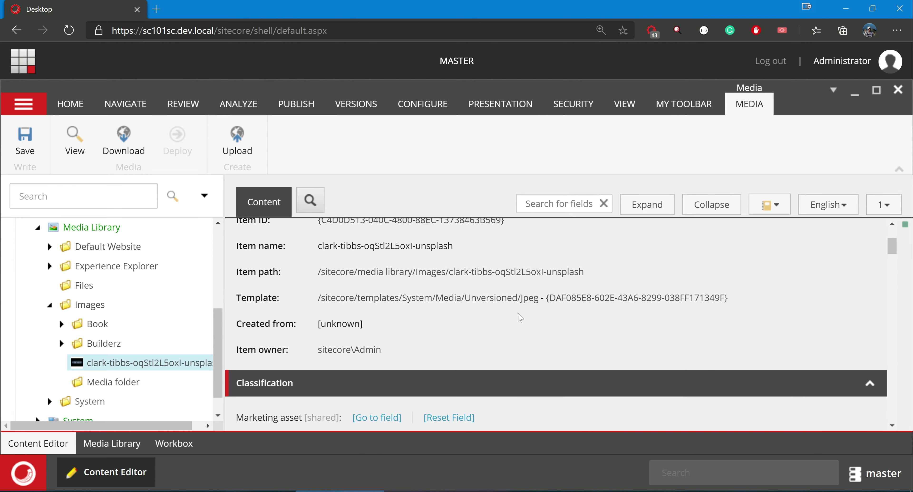
{"action": "scroll", "coordinate": [487, 343], "scroll_direction": "up", "scroll_amount": 3}
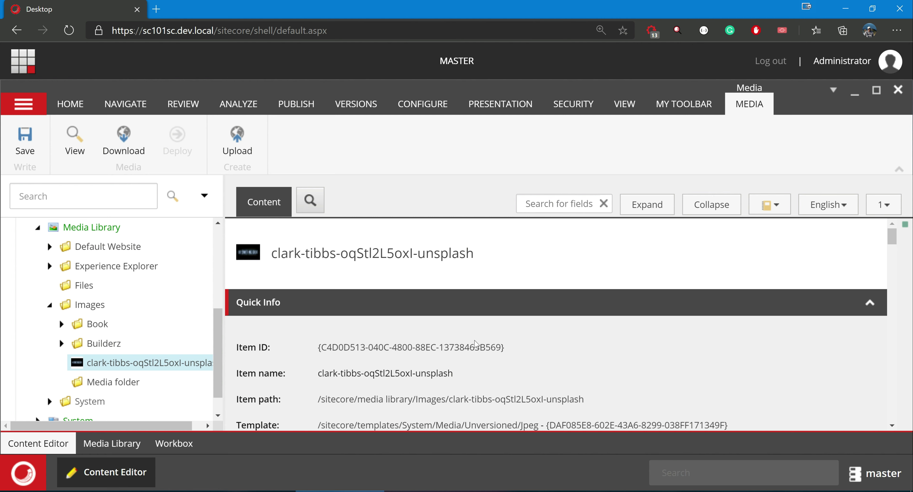
Step: Add a new English version of the uploaded image item
{"action": "left_click", "coordinate": [884, 207]}
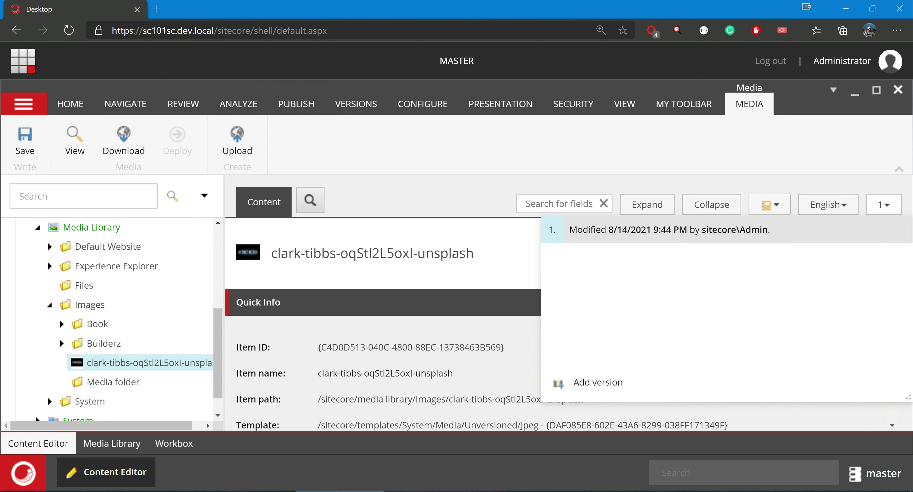
{"action": "left_click", "coordinate": [884, 204]}
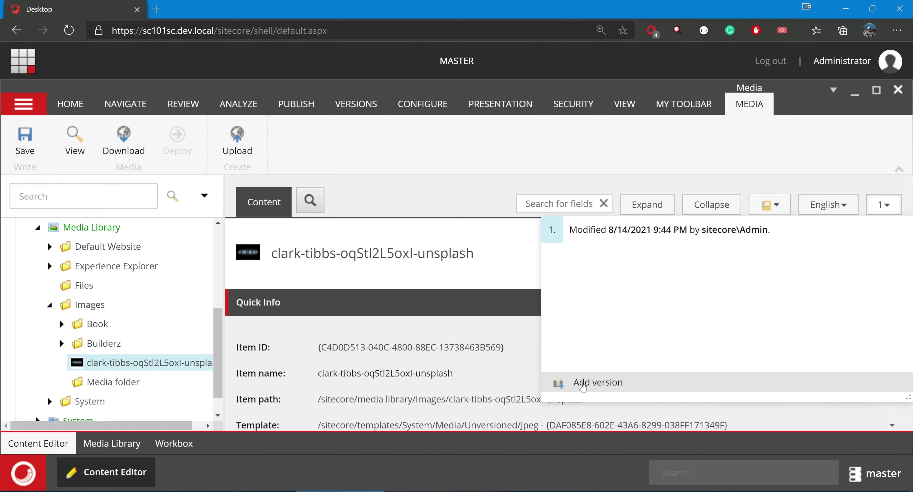
{"action": "left_click", "coordinate": [582, 386]}
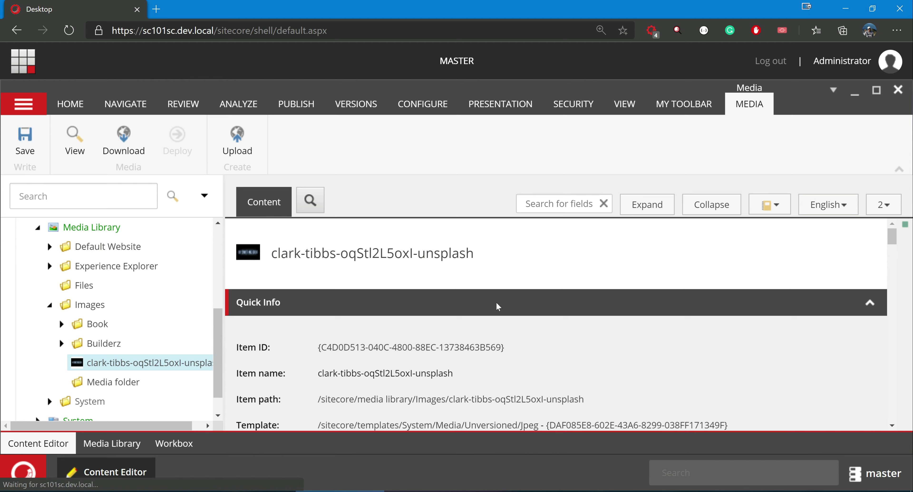
Step: Open unsplash.com in a new browser tab and download the photo of pink roses and bread
{"action": "left_click", "coordinate": [157, 10]}
{"action": "type", "text": "unsp"}
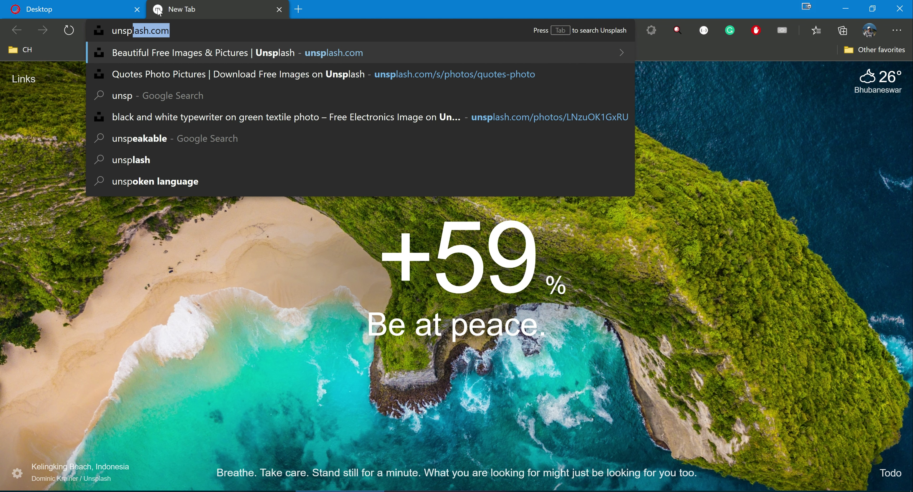
{"action": "key", "text": "Return"}
{"action": "scroll", "coordinate": [324, 297], "scroll_direction": "down", "scroll_amount": 6}
{"action": "left_click", "coordinate": [552, 306]}
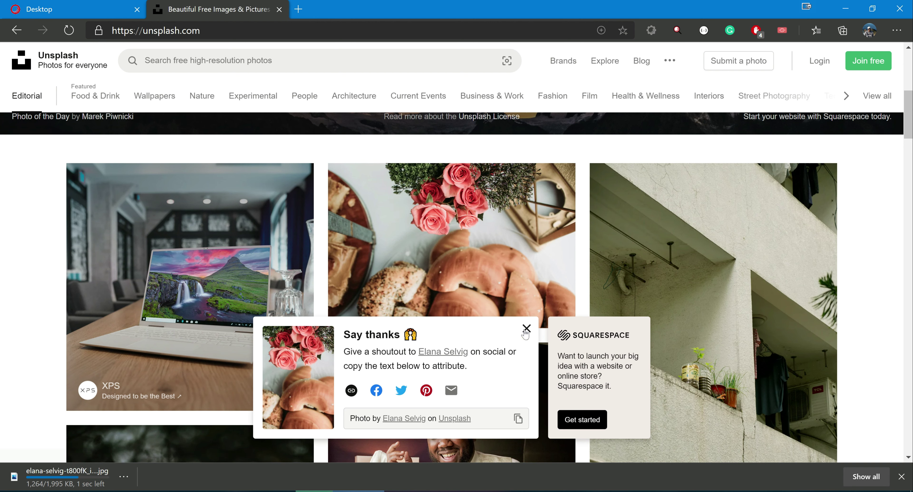
{"action": "left_click", "coordinate": [526, 328]}
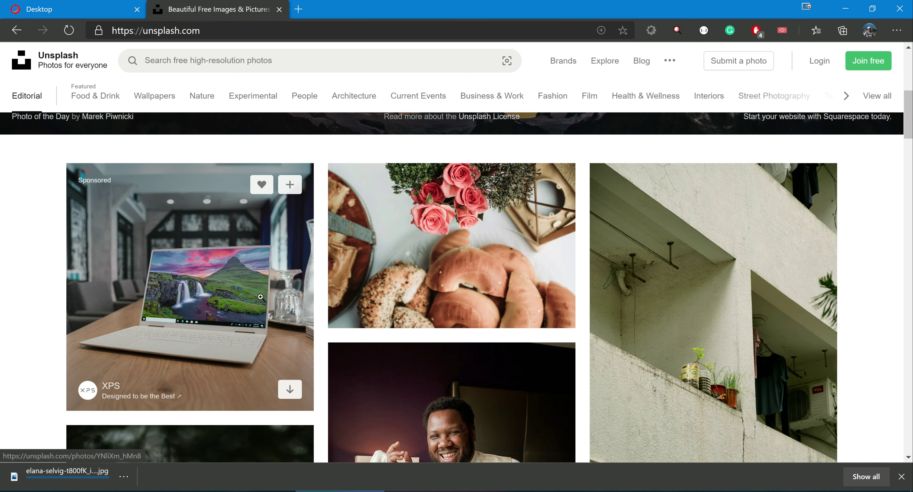
Step: Download the XPS laptop photo from the Unsplash page
{"action": "left_click", "coordinate": [290, 389]}
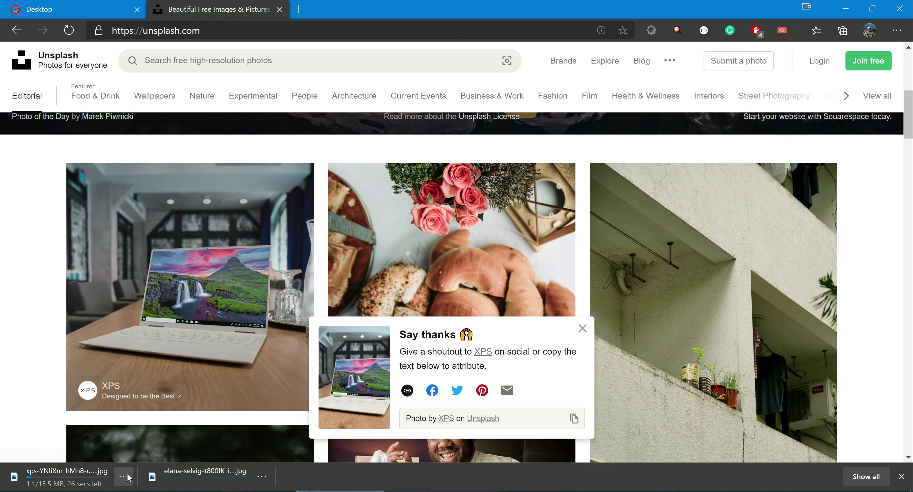
{"action": "left_click", "coordinate": [124, 476]}
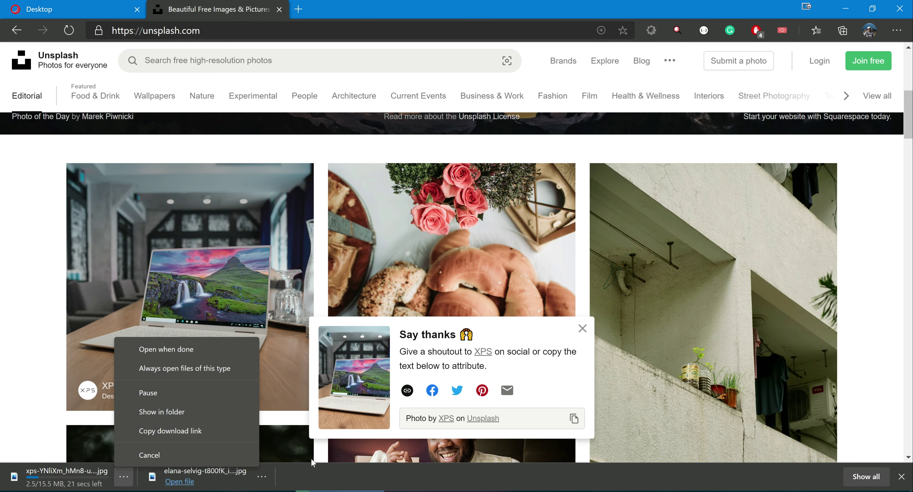
{"action": "left_click", "coordinate": [88, 6]}
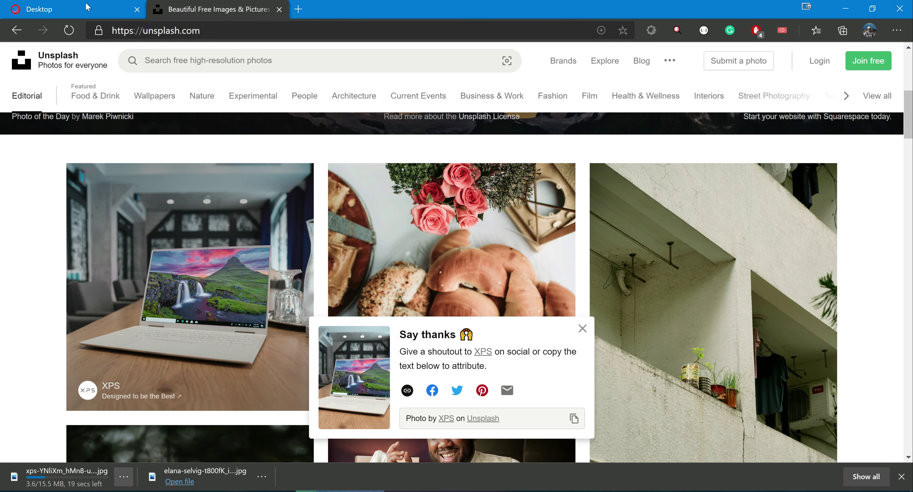
Step: Return to Sitecore, attach elana-selvig-t800fK_iqB8-unsplash.jpg from Downloads to version 2's Media field, and save the item
{"action": "left_click", "coordinate": [88, 6]}
{"action": "scroll", "coordinate": [507, 272], "scroll_direction": "down", "scroll_amount": 10}
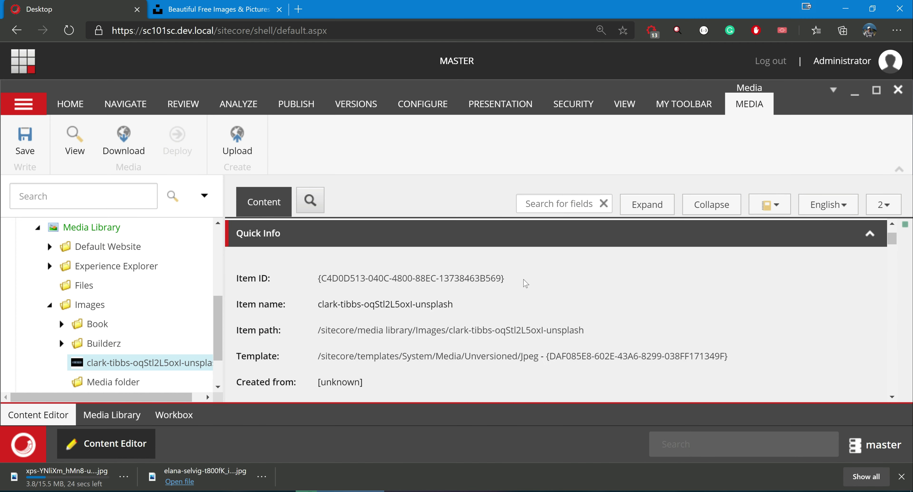
{"action": "scroll", "coordinate": [632, 280], "scroll_direction": "down", "scroll_amount": 6}
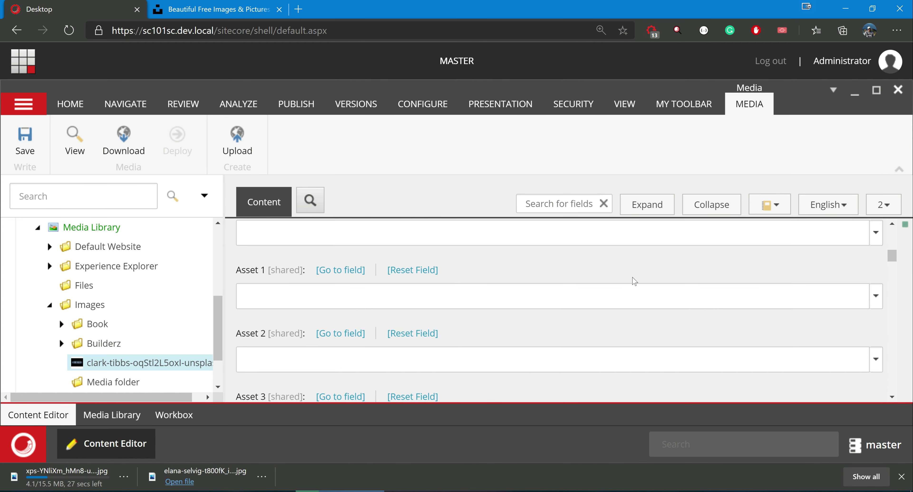
{"action": "scroll", "coordinate": [422, 321], "scroll_direction": "down", "scroll_amount": 3}
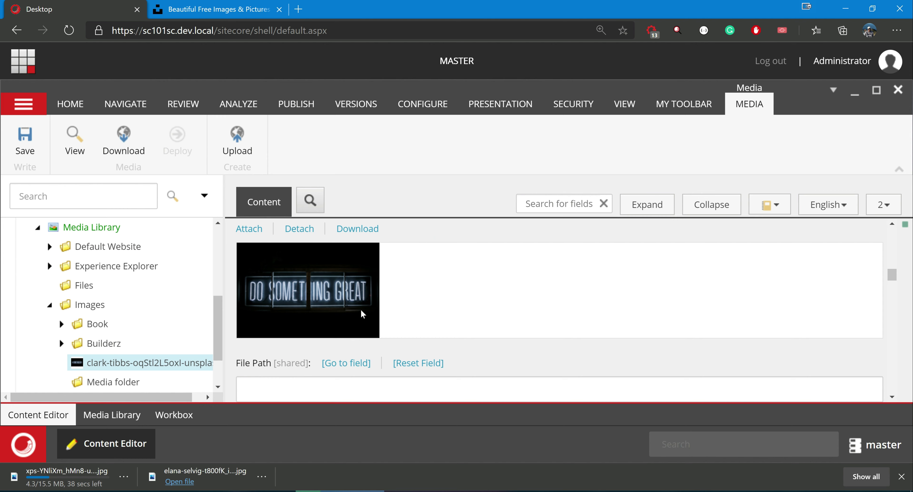
{"action": "left_click", "coordinate": [249, 229]}
{"action": "left_click", "coordinate": [332, 253]}
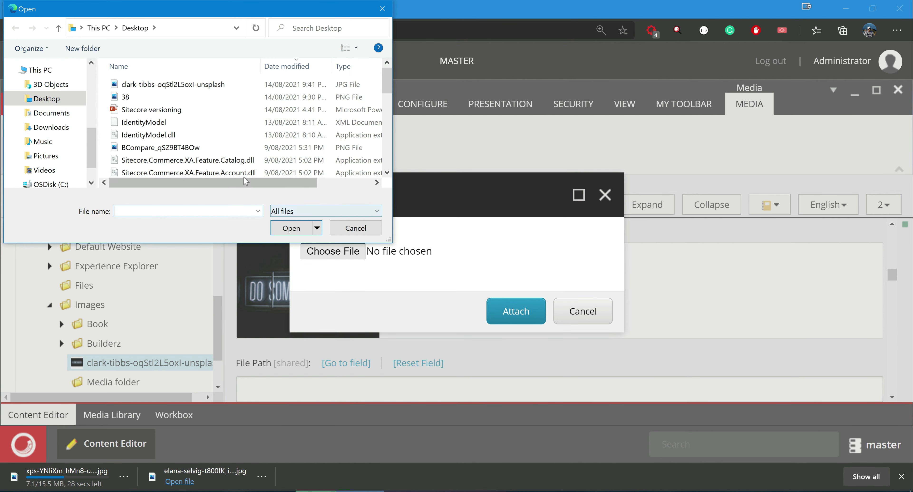
{"action": "left_click", "coordinate": [51, 127]}
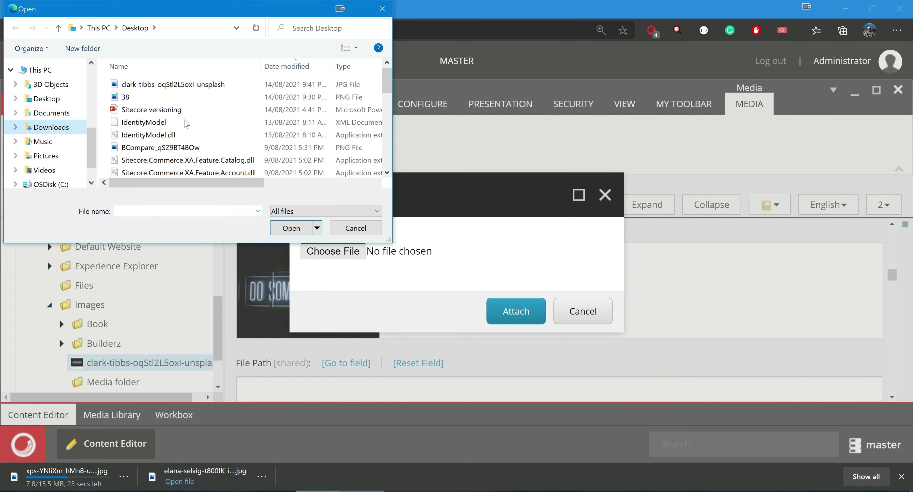
{"action": "double_click", "coordinate": [177, 97]}
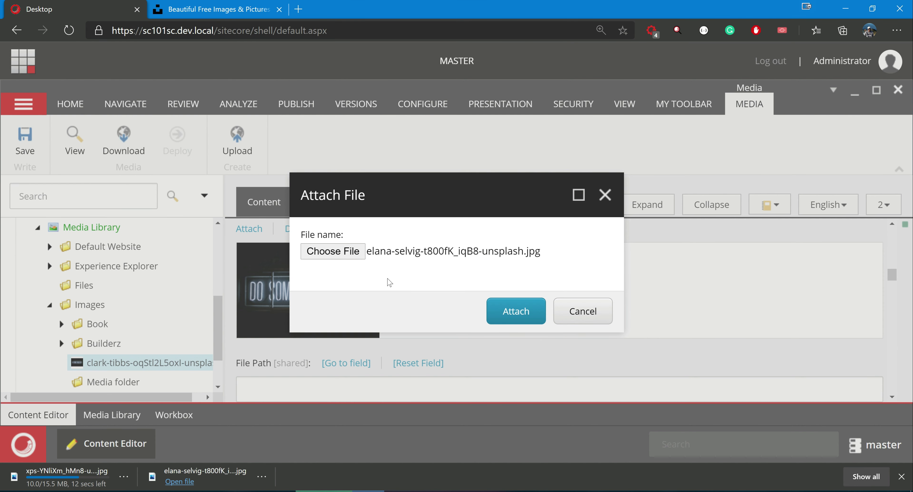
{"action": "left_click", "coordinate": [509, 321]}
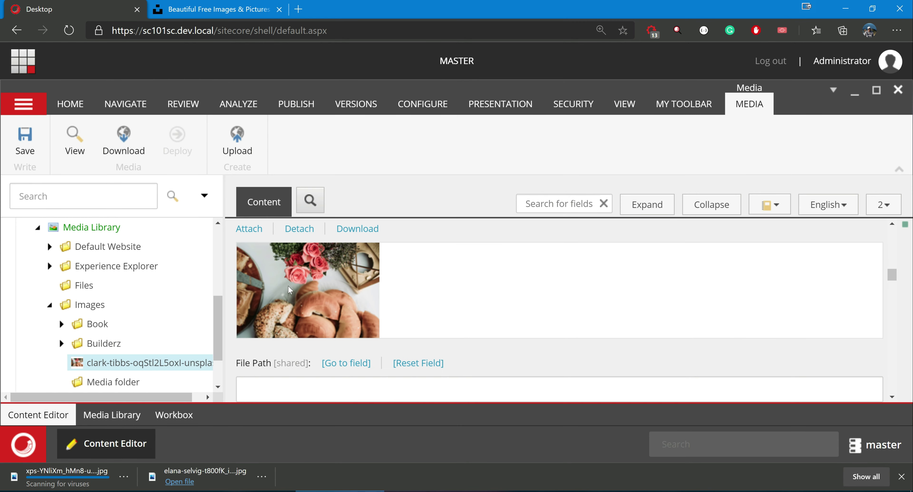
{"action": "left_click", "coordinate": [25, 141]}
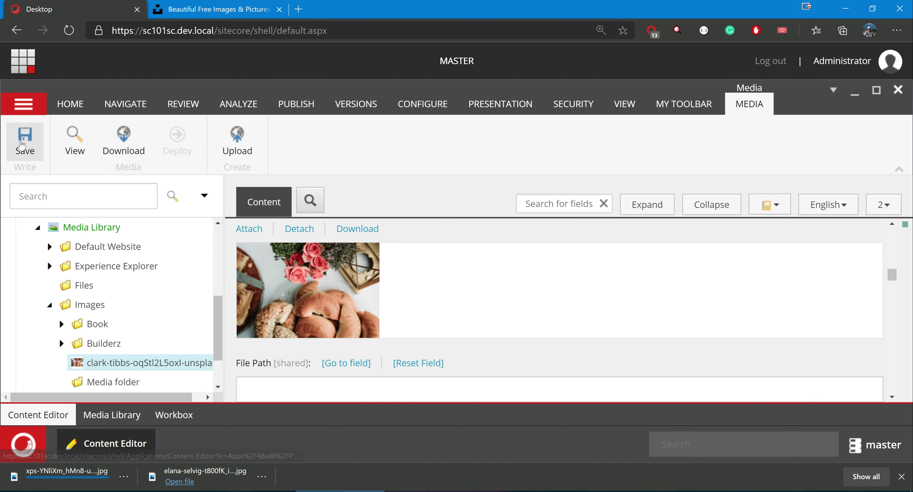
Step: Switch the image item to version 1 and check the picture in its Media field
{"action": "scroll", "coordinate": [528, 316], "scroll_direction": "up", "scroll_amount": 12}
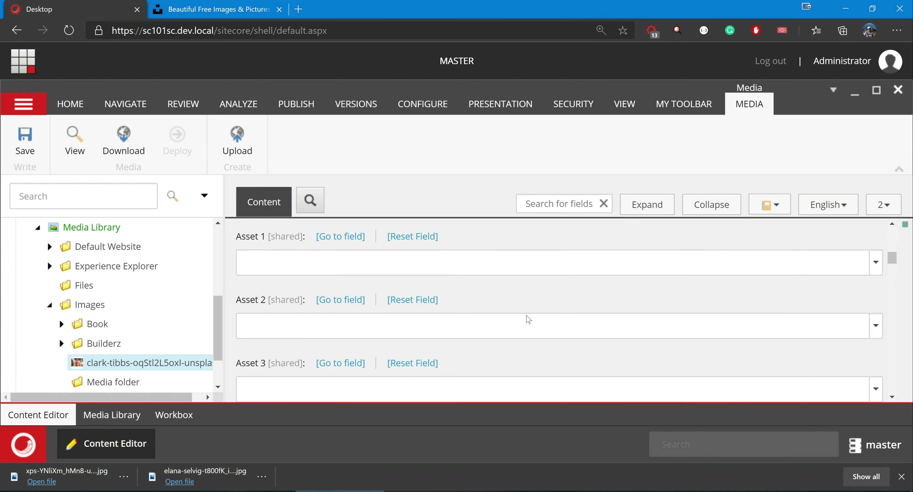
{"action": "scroll", "coordinate": [525, 318], "scroll_direction": "up", "scroll_amount": 1}
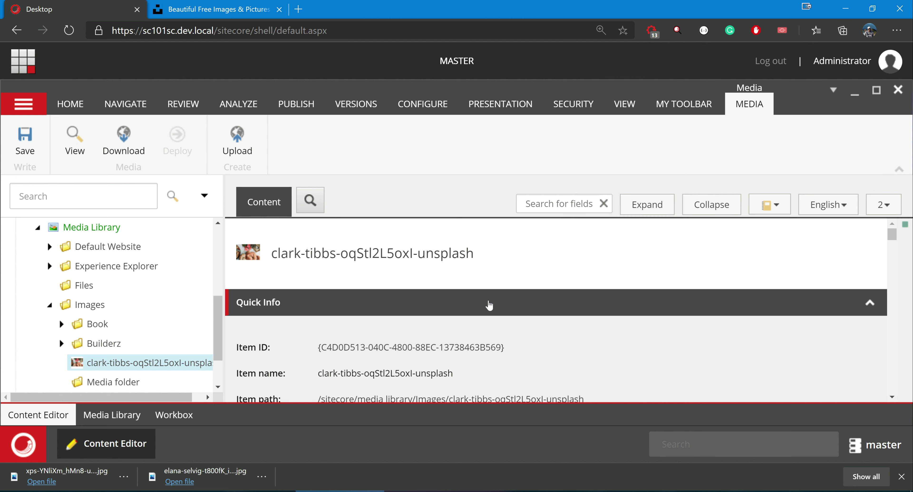
{"action": "scroll", "coordinate": [431, 321], "scroll_direction": "down", "scroll_amount": 10}
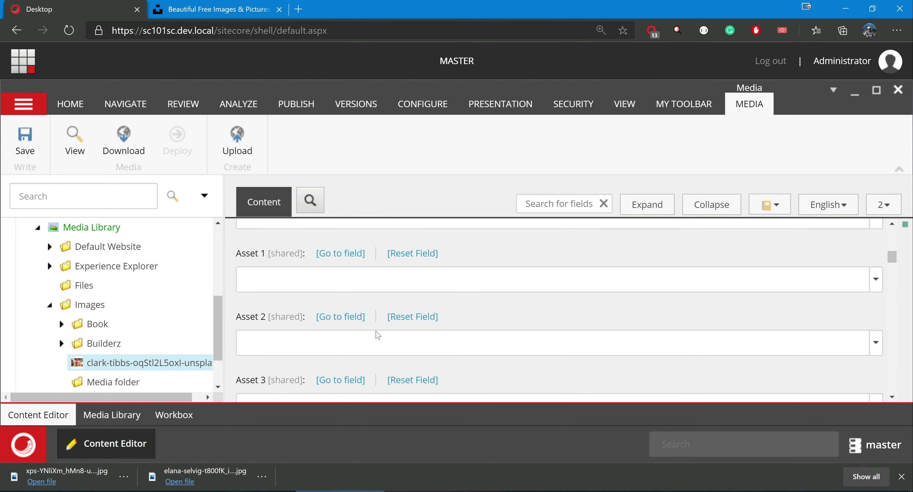
{"action": "scroll", "coordinate": [375, 334], "scroll_direction": "down", "scroll_amount": 2}
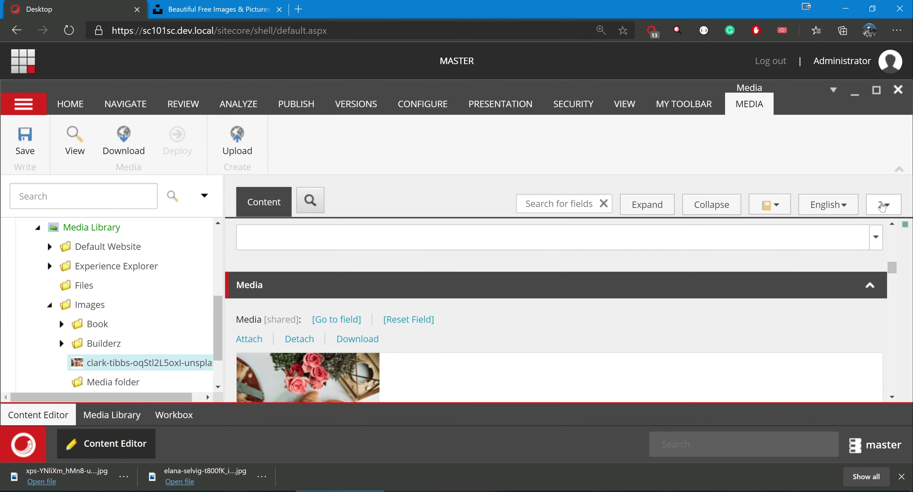
{"action": "left_click", "coordinate": [889, 206]}
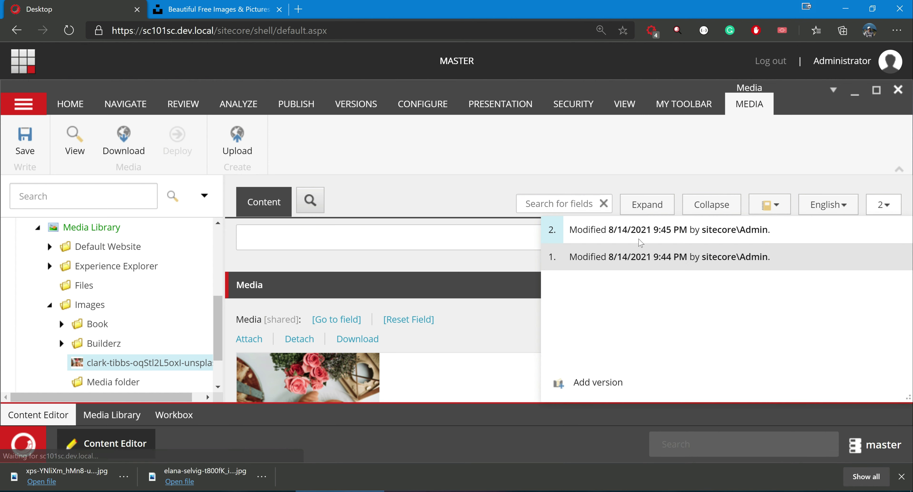
{"action": "left_click", "coordinate": [620, 260]}
{"action": "scroll", "coordinate": [313, 285], "scroll_direction": "down", "scroll_amount": 3}
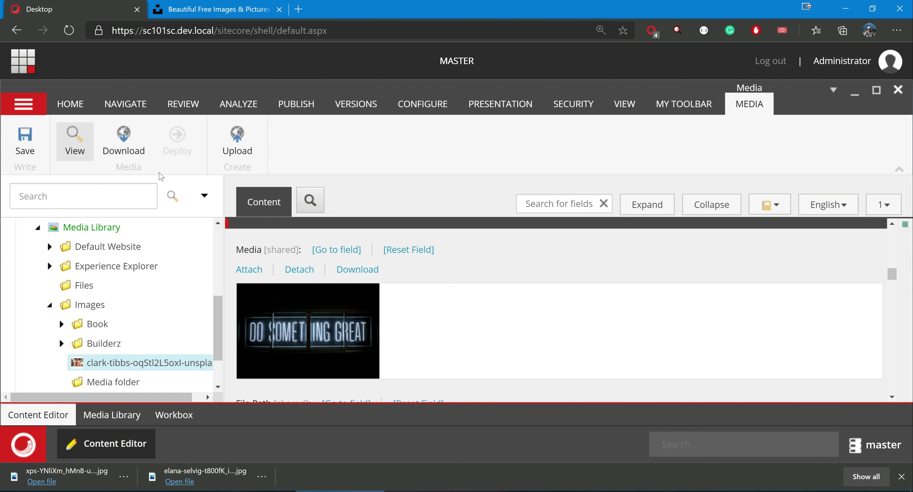
Step: Refresh the uploaded image item in the content tree while version 1 is selected
{"action": "scroll", "coordinate": [418, 279], "scroll_direction": "up", "scroll_amount": 10}
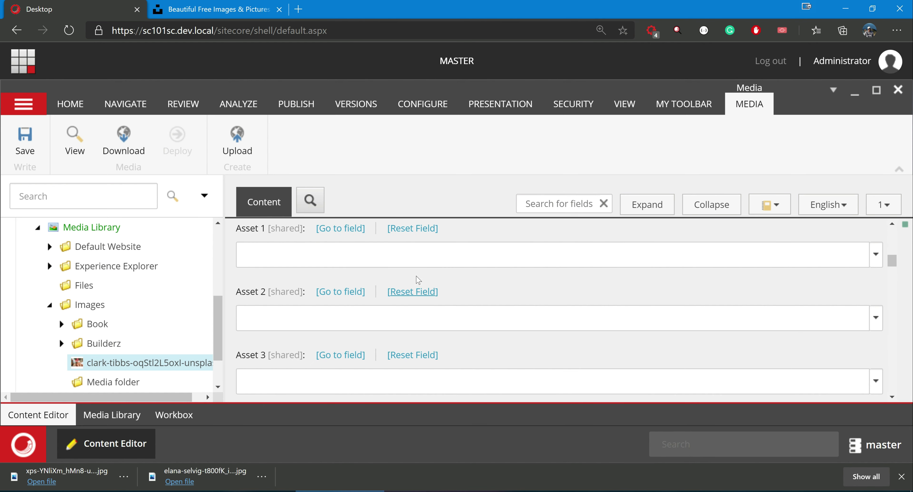
{"action": "right_click", "coordinate": [120, 362]}
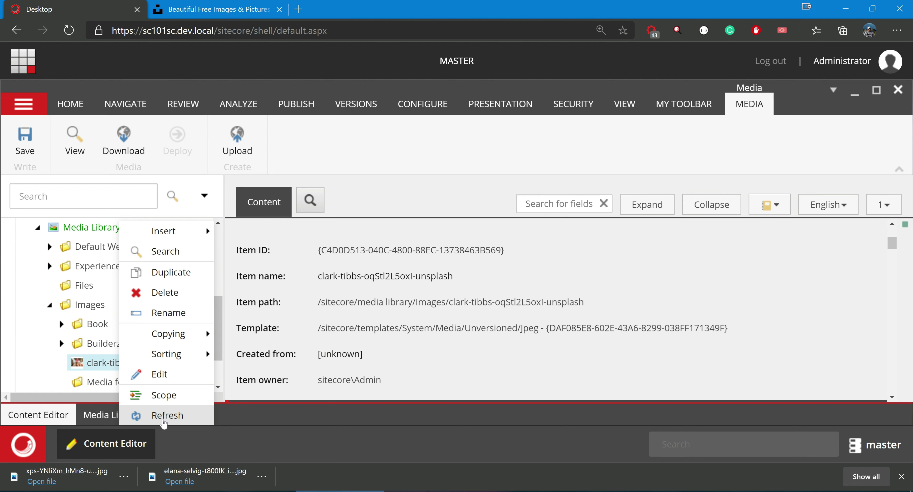
{"action": "left_click", "coordinate": [161, 415]}
Step: Download the media from version 1's Media field and open the downloaded file
{"action": "scroll", "coordinate": [410, 285], "scroll_direction": "down", "scroll_amount": 4}
{"action": "scroll", "coordinate": [410, 285], "scroll_direction": "down", "scroll_amount": 7}
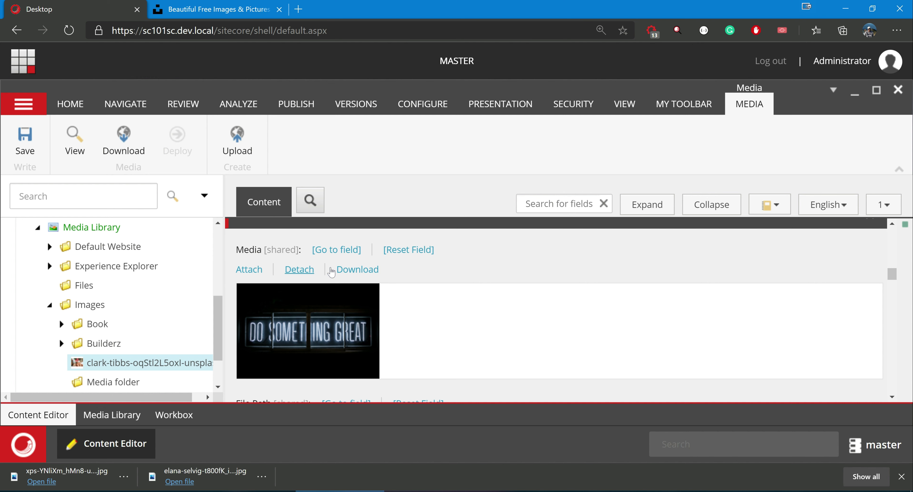
{"action": "left_click", "coordinate": [359, 270]}
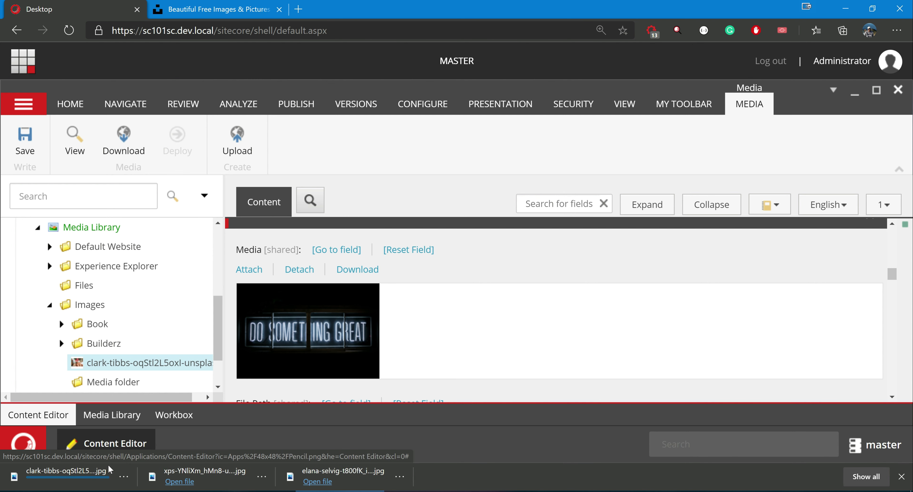
{"action": "left_click", "coordinate": [67, 472]}
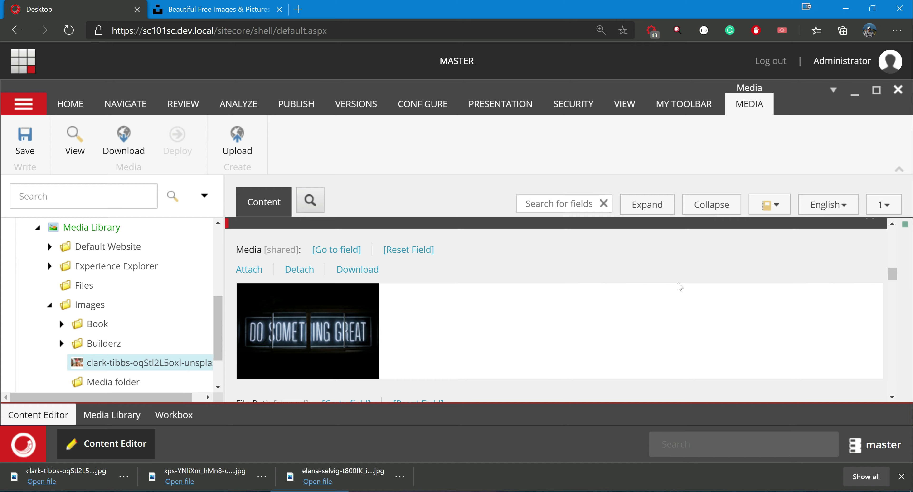
Step: Detach the image from version 1's Media field
{"action": "scroll", "coordinate": [678, 282], "scroll_direction": "up", "scroll_amount": 9}
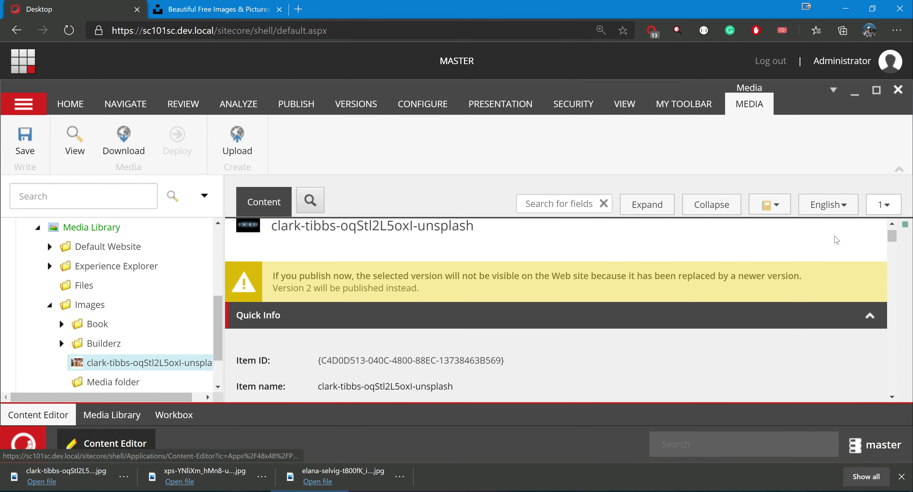
{"action": "scroll", "coordinate": [463, 306], "scroll_direction": "down", "scroll_amount": 10}
{"action": "scroll", "coordinate": [464, 307], "scroll_direction": "down", "scroll_amount": 5}
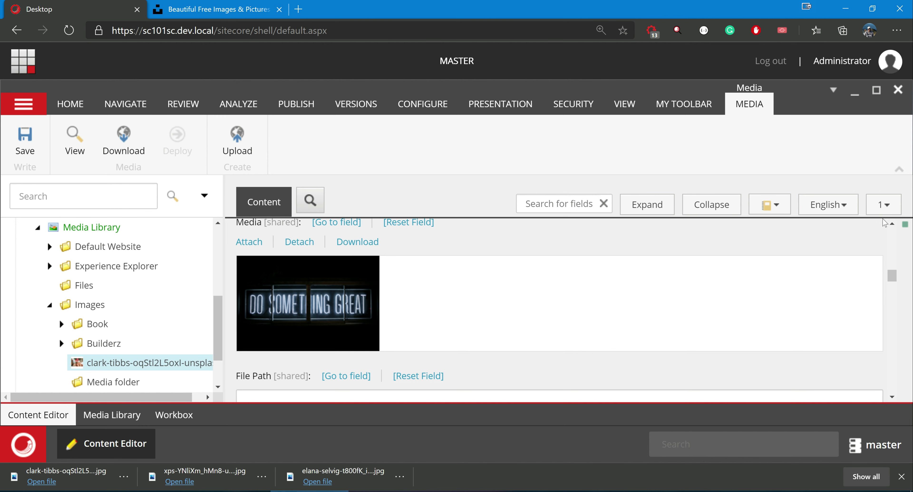
{"action": "left_click", "coordinate": [299, 241]}
{"action": "left_click", "coordinate": [534, 305]}
Step: Attach xps-YNliXm_hMn8-unsplash.jpg from Downloads to version 1's Media field and save the item
{"action": "left_click", "coordinate": [250, 242]}
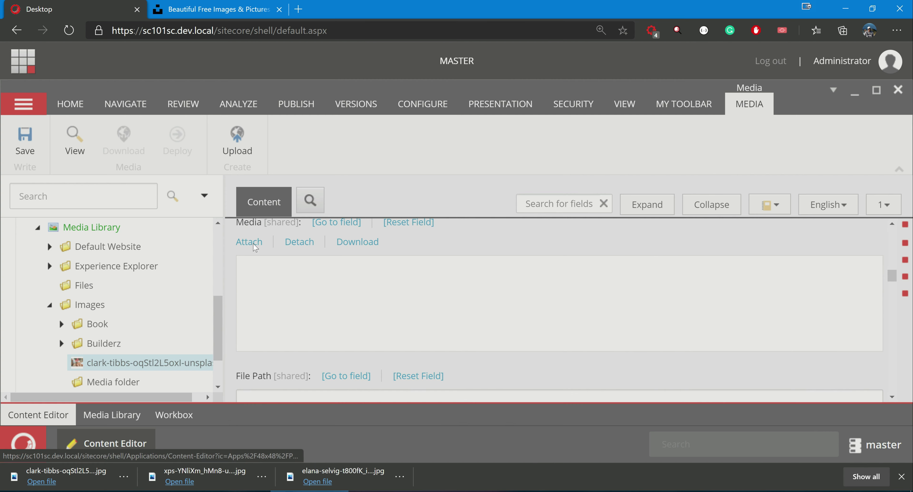
{"action": "left_click", "coordinate": [346, 260]}
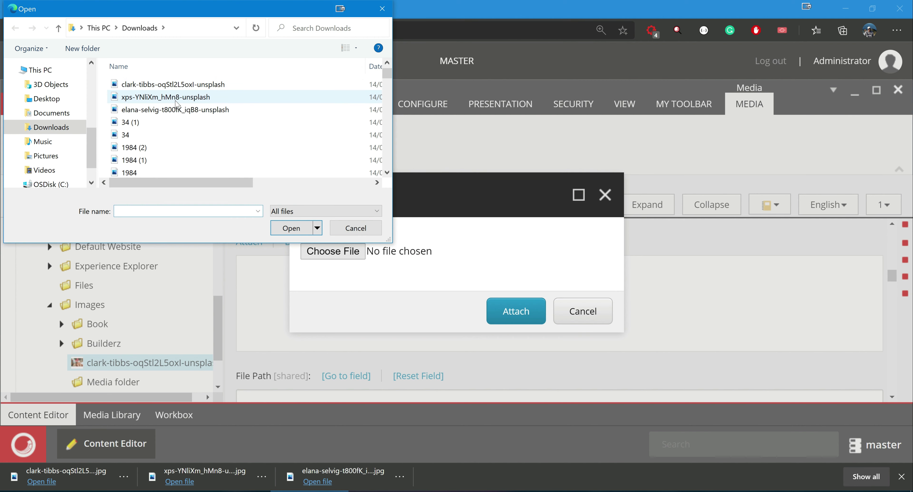
{"action": "double_click", "coordinate": [176, 99]}
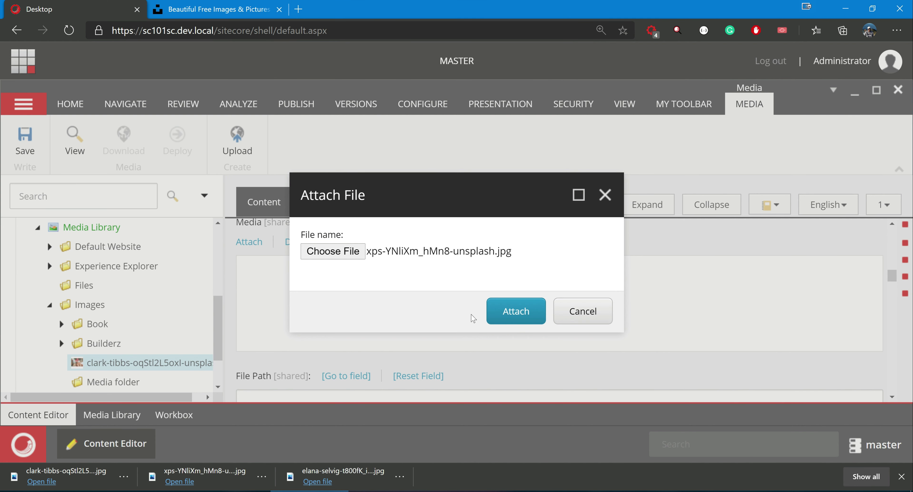
{"action": "left_click", "coordinate": [516, 312]}
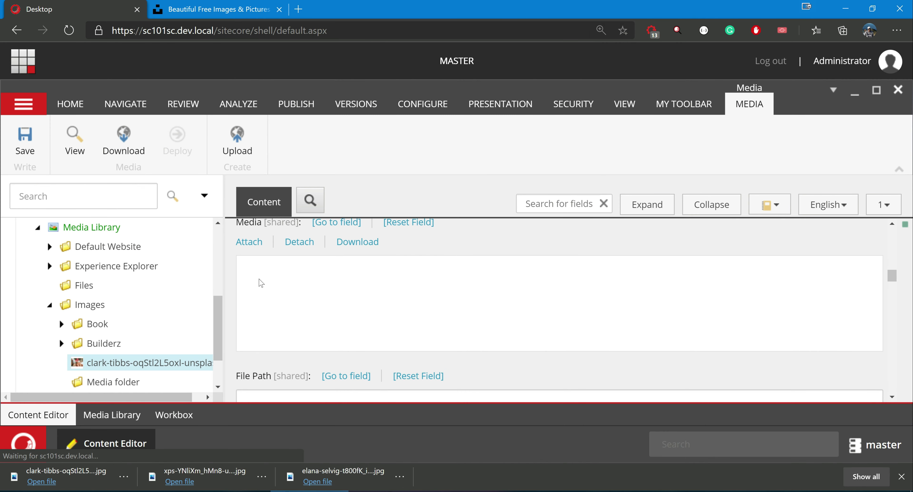
{"action": "left_click", "coordinate": [30, 144]}
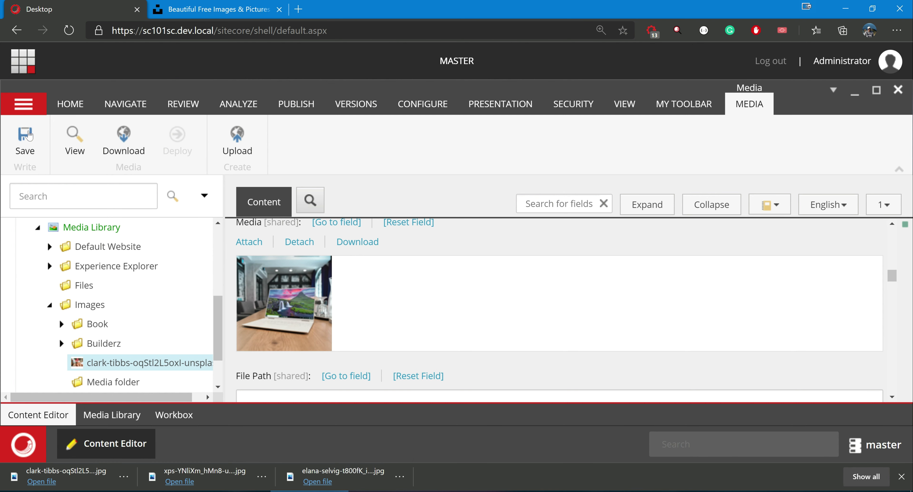
{"action": "left_click", "coordinate": [25, 141]}
Step: Switch the image item to version 2 and refresh it in the content tree
{"action": "left_click", "coordinate": [884, 204]}
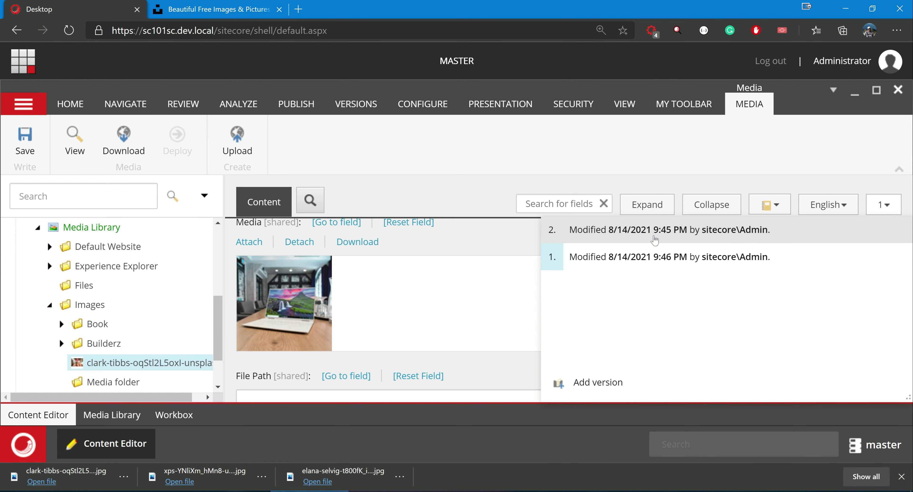
{"action": "left_click", "coordinate": [662, 231]}
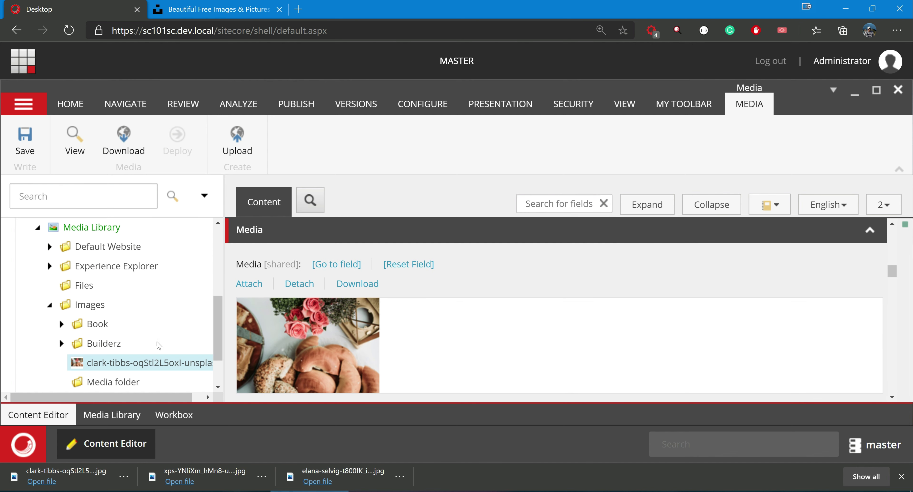
{"action": "right_click", "coordinate": [124, 365]}
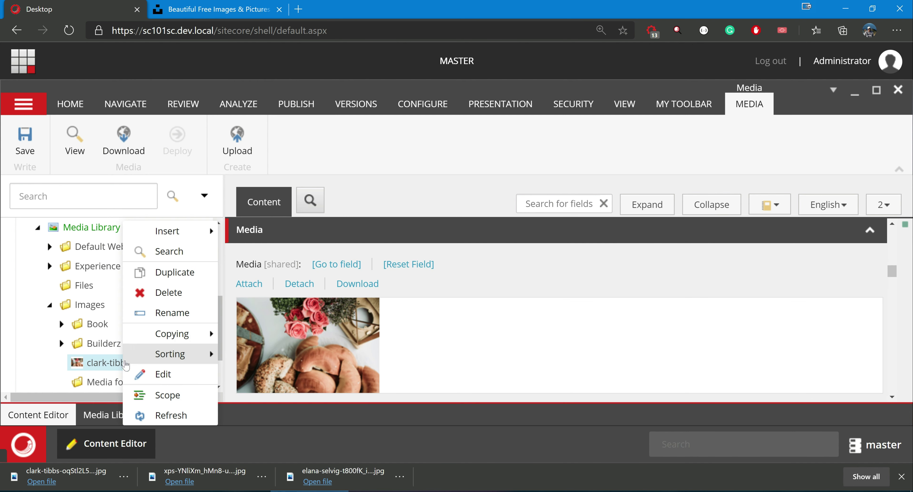
{"action": "left_click", "coordinate": [161, 413]}
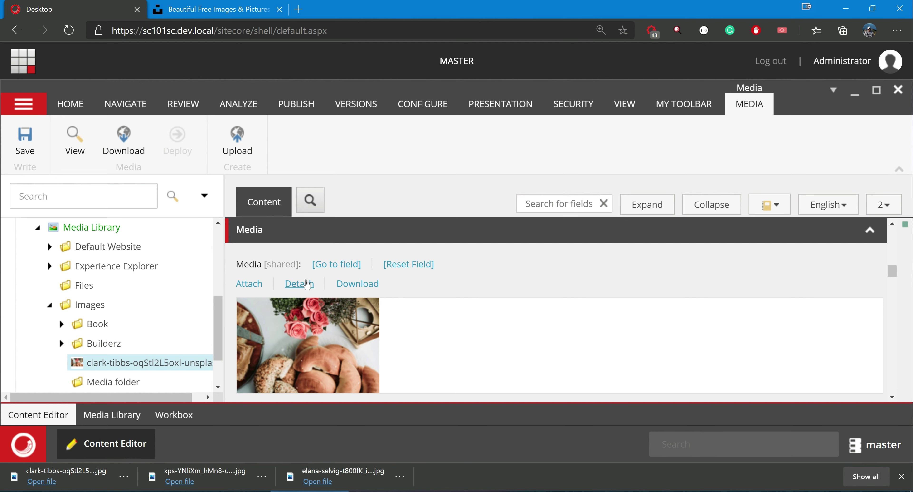
Step: Download the media from version 2's Media field, view the downloaded file, and close the viewer
{"action": "left_click", "coordinate": [358, 284]}
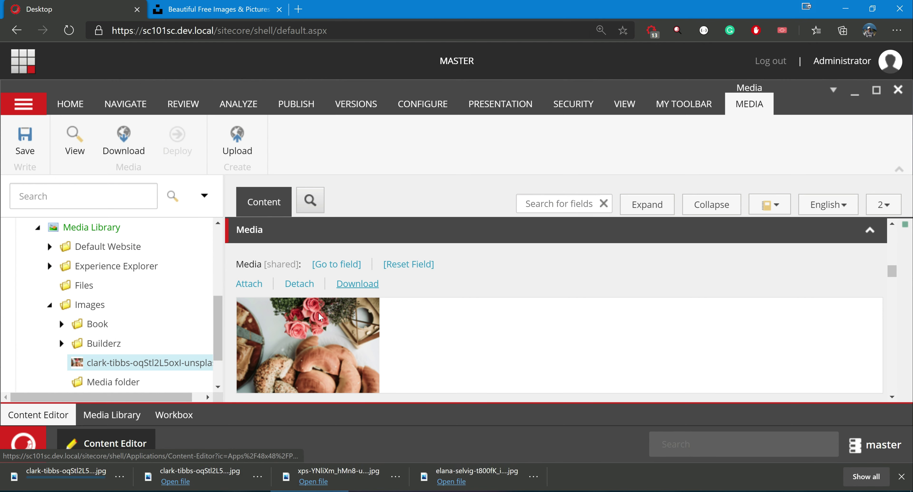
{"action": "left_click", "coordinate": [85, 477]}
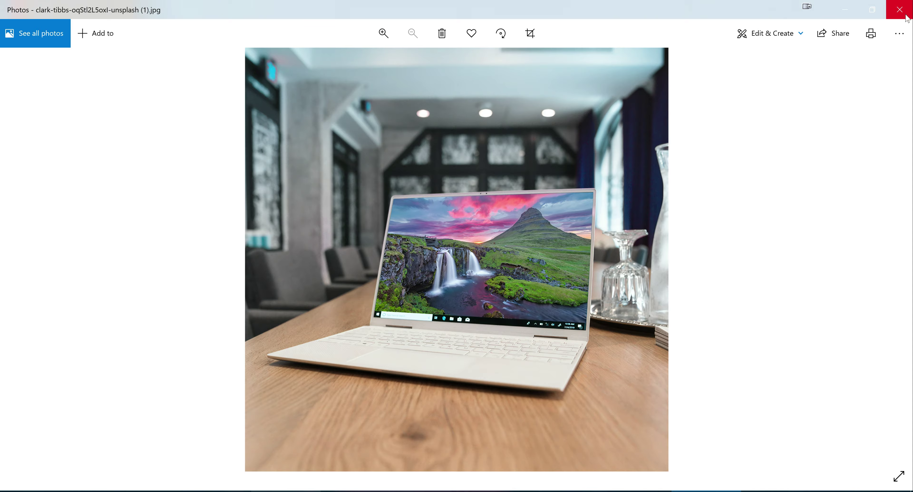
{"action": "left_click", "coordinate": [900, 10]}
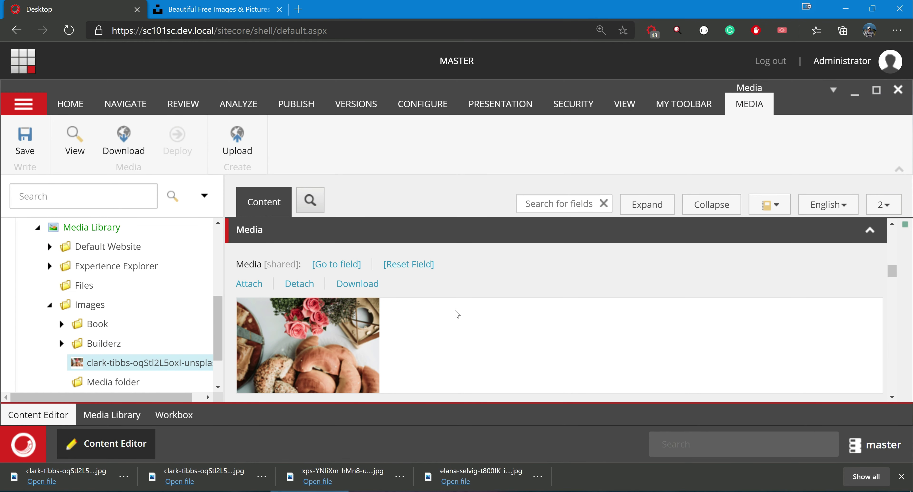
Step: Review the template path in the image item's Quick Info section
{"action": "scroll", "coordinate": [457, 314], "scroll_direction": "up", "scroll_amount": 10}
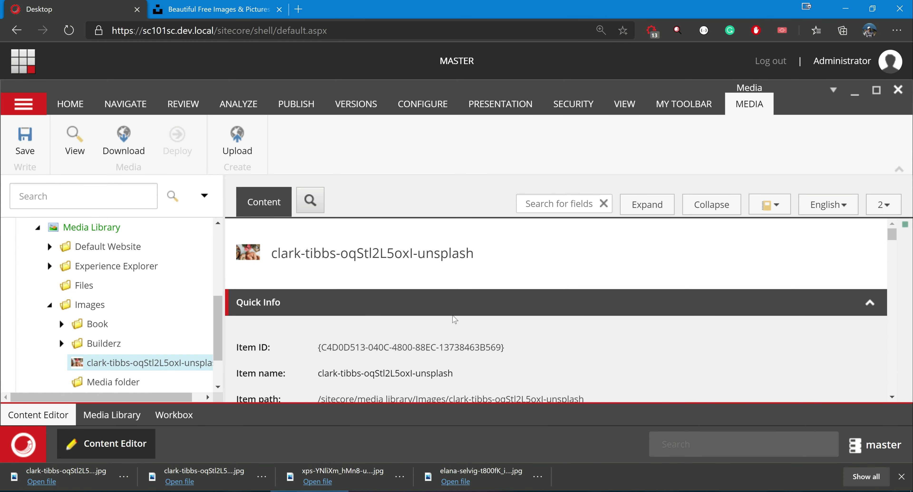
{"action": "scroll", "coordinate": [455, 319], "scroll_direction": "down", "scroll_amount": 2}
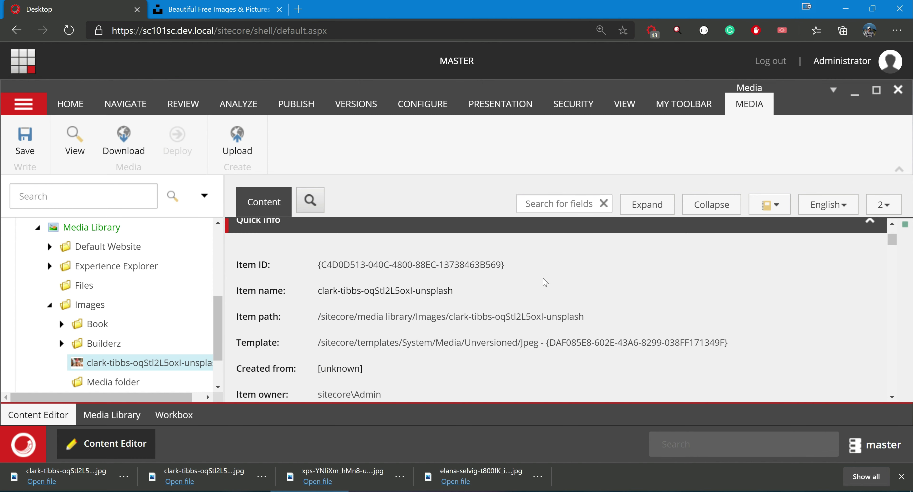
Step: Open the Images folder in the Media Library
{"action": "scroll", "coordinate": [546, 282], "scroll_direction": "up", "scroll_amount": 2}
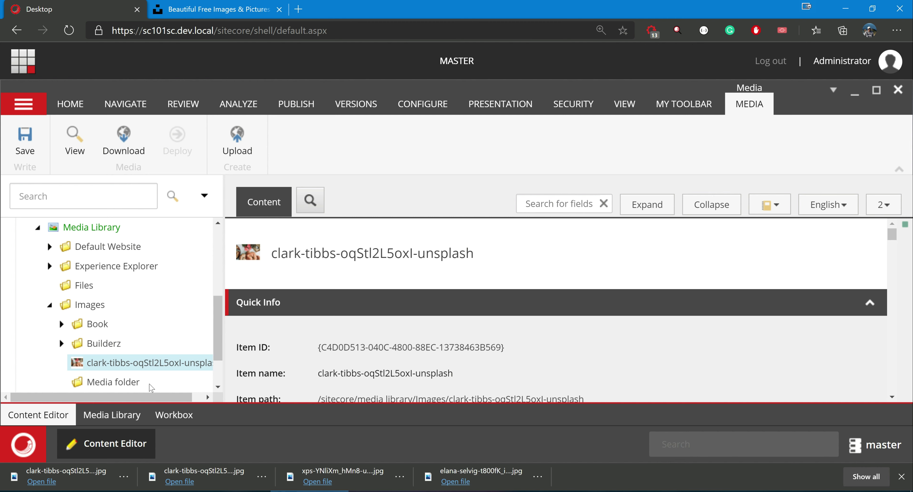
{"action": "left_click", "coordinate": [85, 311]}
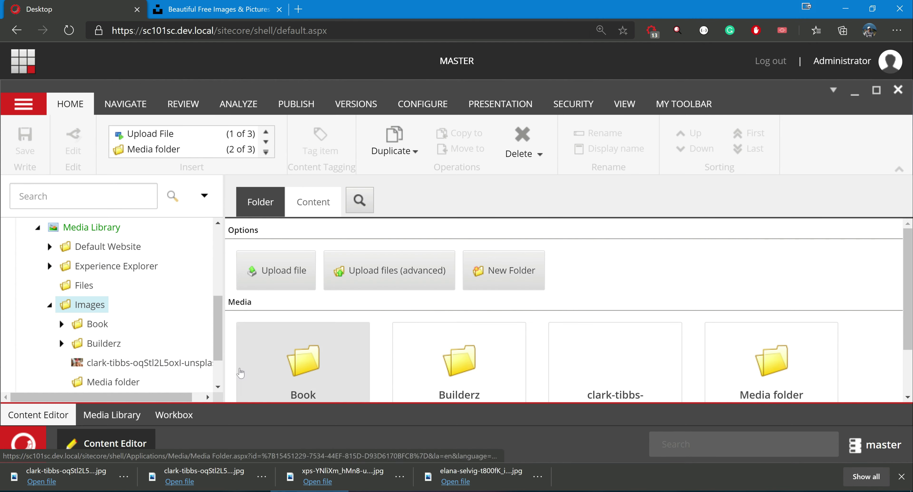
{"action": "right_click", "coordinate": [93, 302]}
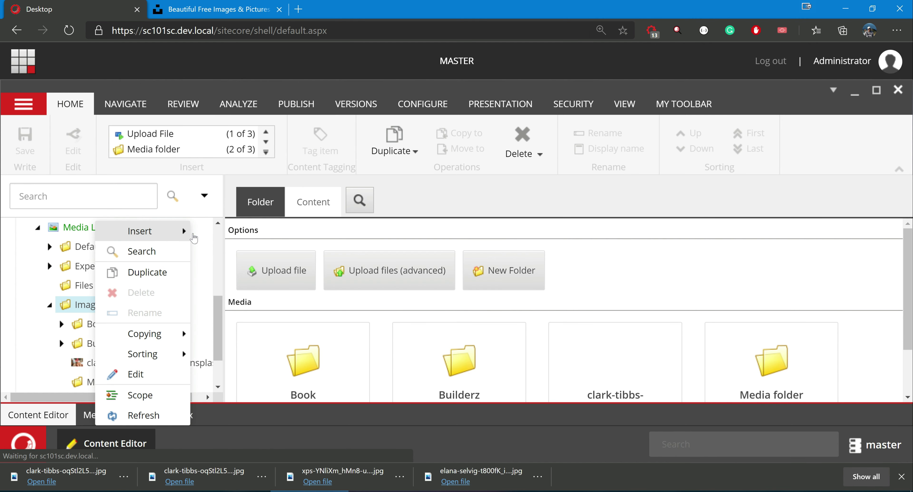
{"action": "mouse_move", "coordinate": [185, 232]}
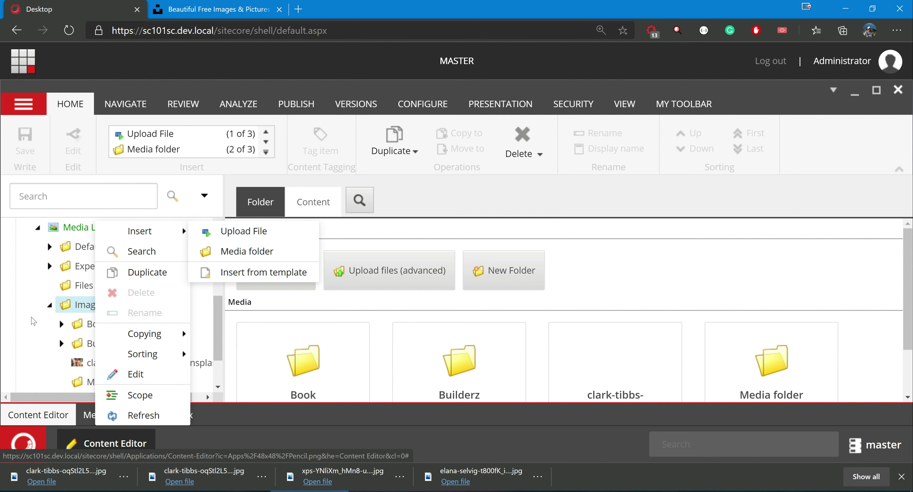
{"action": "left_click", "coordinate": [21, 316]}
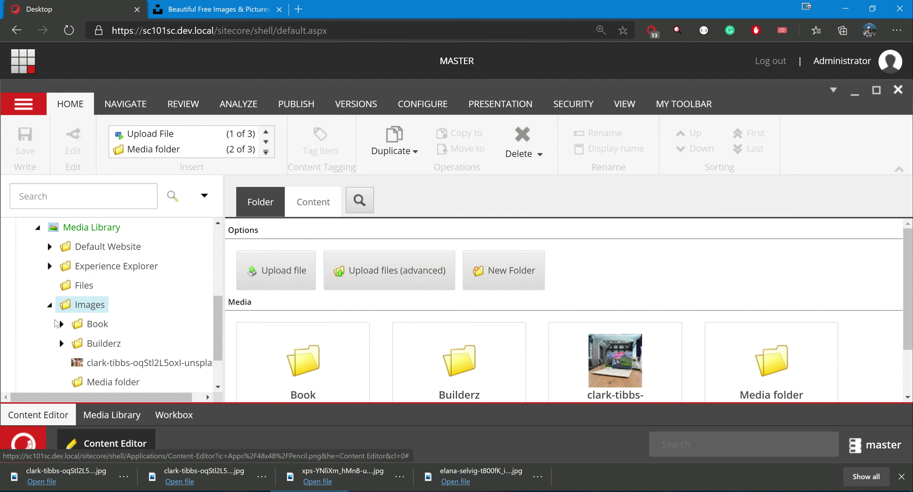
Step: Start an advanced upload into the Images folder and choose elana-selvig-t800fK_iqB8-unsplash.jpg from Downloads
{"action": "left_click", "coordinate": [378, 275]}
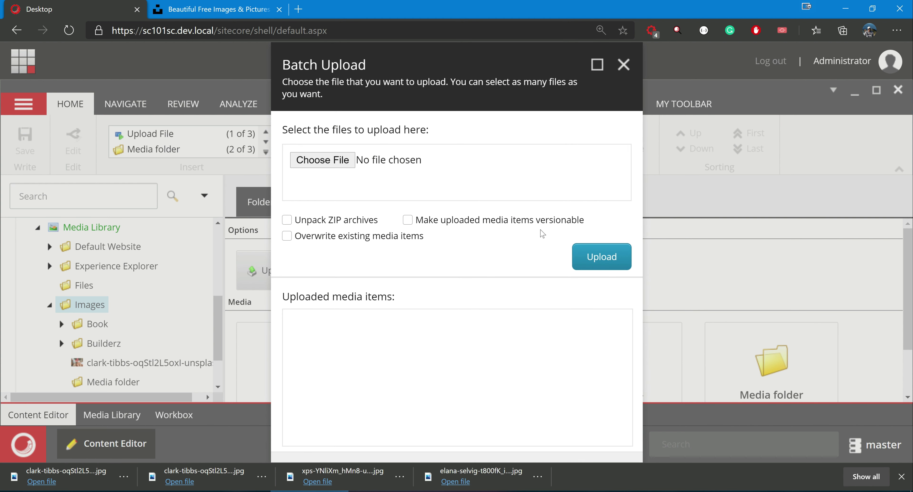
{"action": "left_click", "coordinate": [334, 165]}
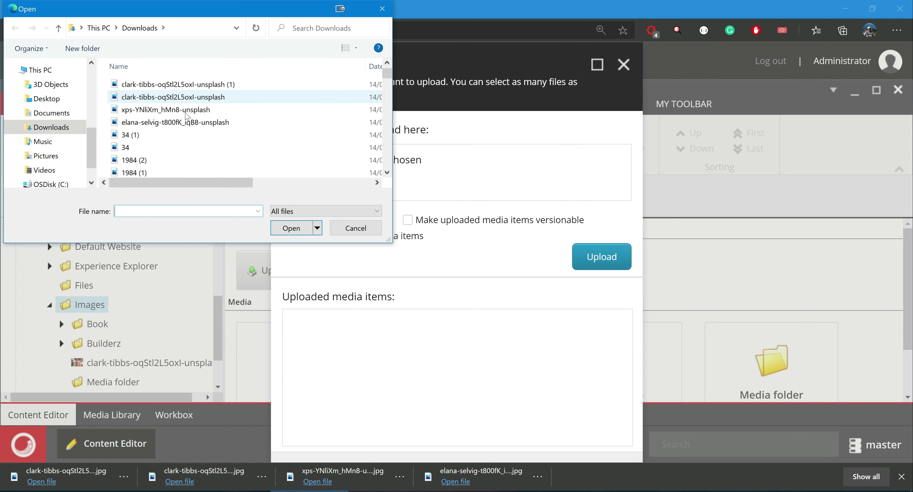
{"action": "left_click", "coordinate": [176, 124]}
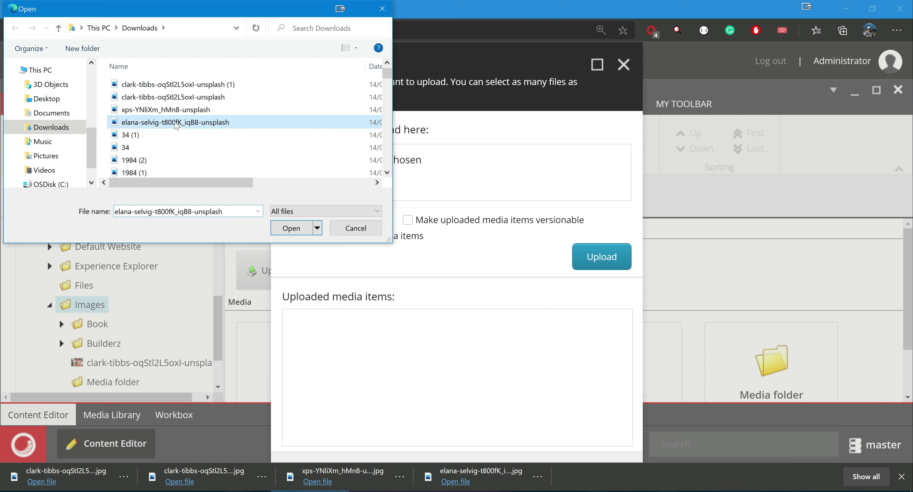
{"action": "double_click", "coordinate": [177, 125]}
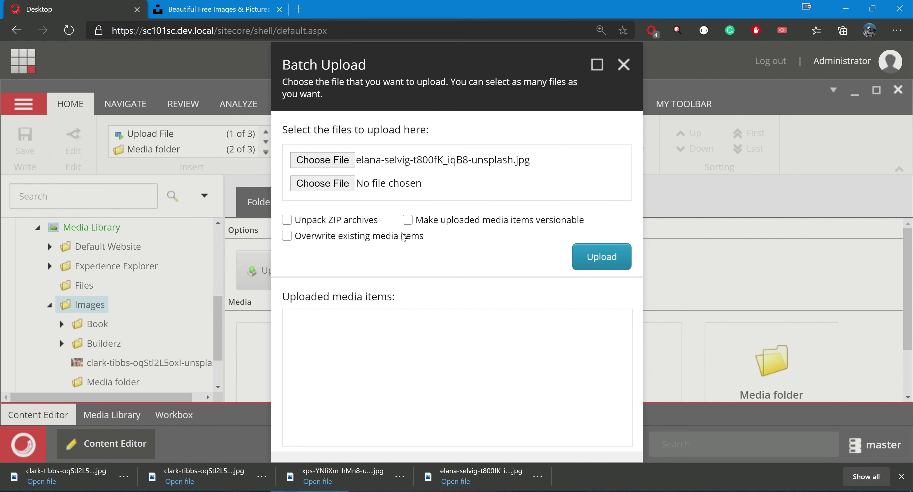
Step: Upload the chosen image as a versionable media item and close the Batch Upload dialog
{"action": "left_click", "coordinate": [408, 221]}
{"action": "left_click", "coordinate": [602, 262]}
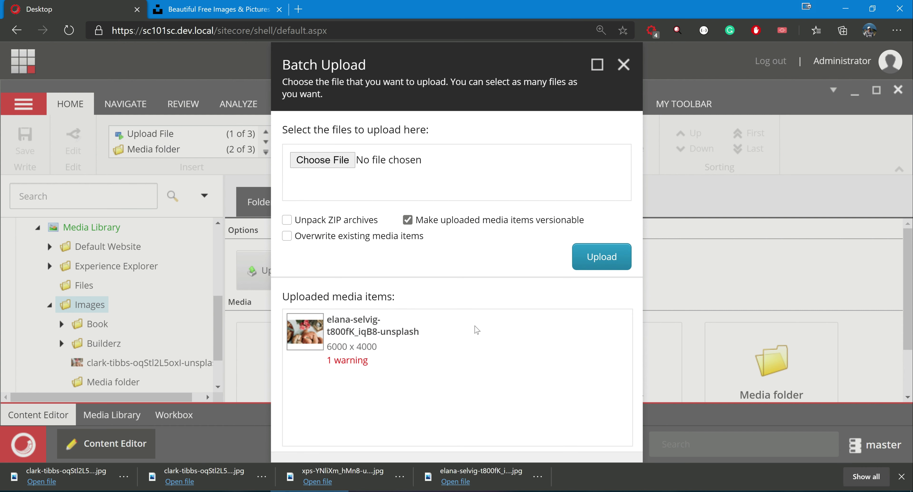
{"action": "left_click", "coordinate": [597, 66]}
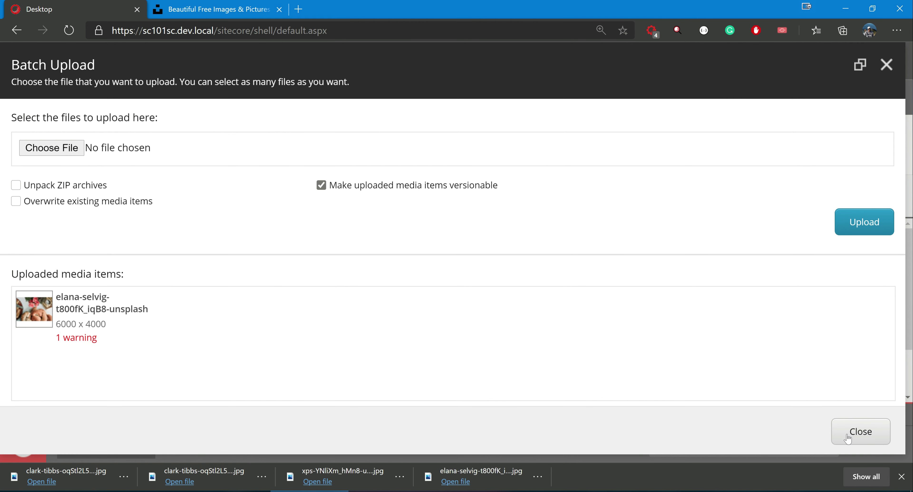
{"action": "left_click", "coordinate": [857, 437]}
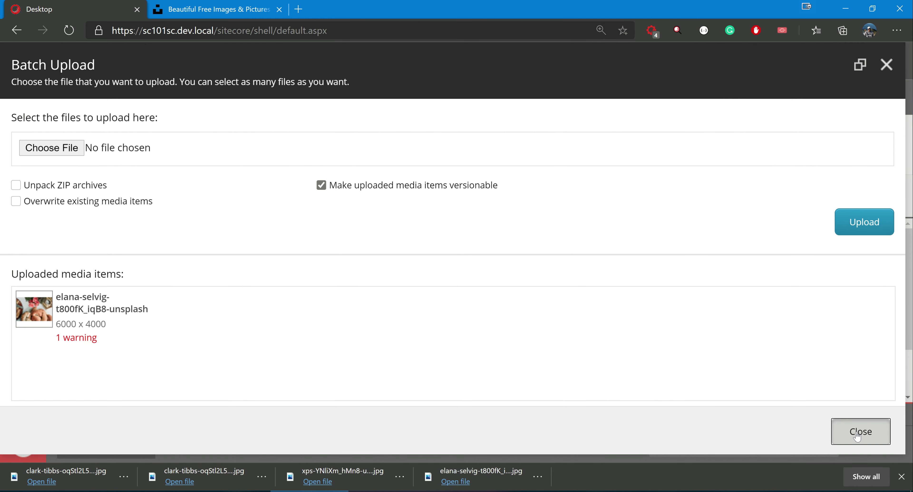
Step: Set the Alt text of the elana-selvig-t800fK_iqB8-unsplash item to "unsplash" and save the item
{"action": "scroll", "coordinate": [192, 279], "scroll_direction": "down", "scroll_amount": 2}
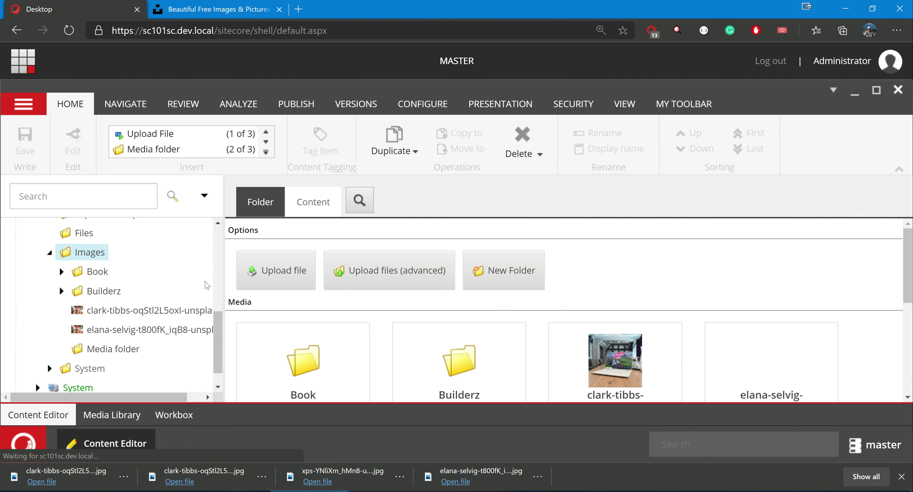
{"action": "left_click", "coordinate": [119, 330]}
{"action": "scroll", "coordinate": [408, 320], "scroll_direction": "down", "scroll_amount": 10}
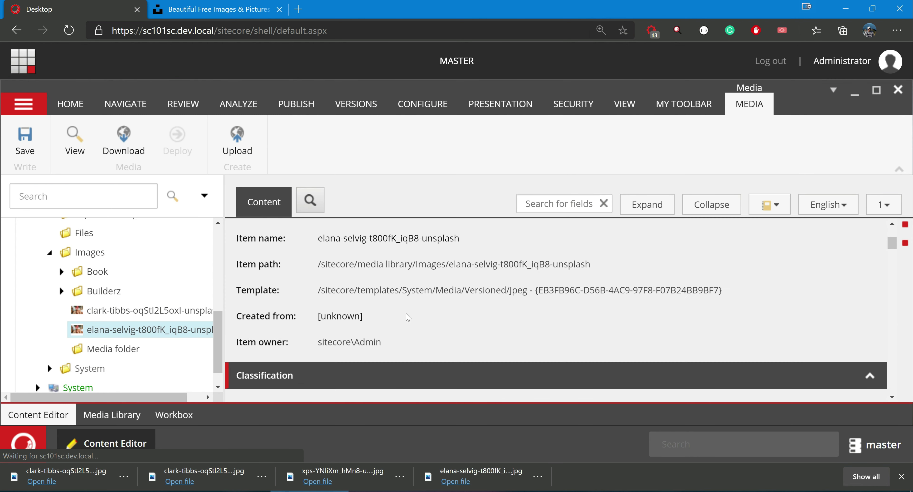
{"action": "scroll", "coordinate": [405, 320], "scroll_direction": "down", "scroll_amount": 5}
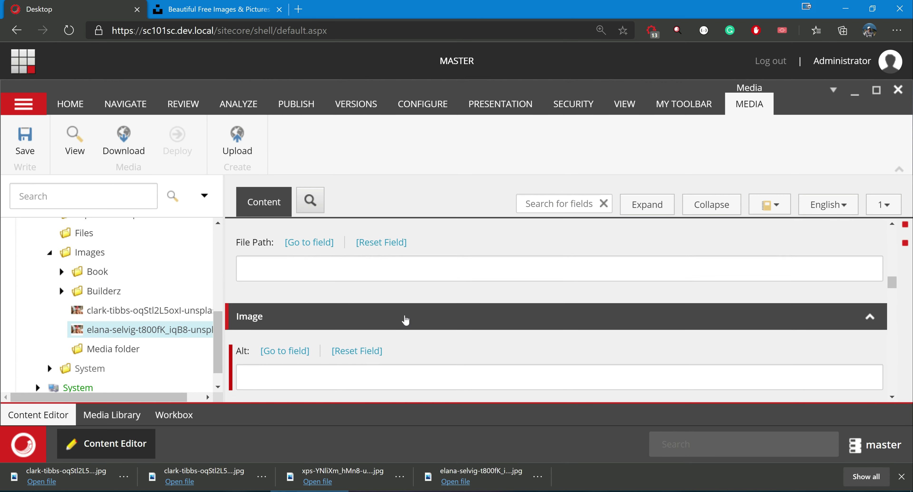
{"action": "left_click", "coordinate": [405, 331]}
{"action": "type", "text": "unsplash"}
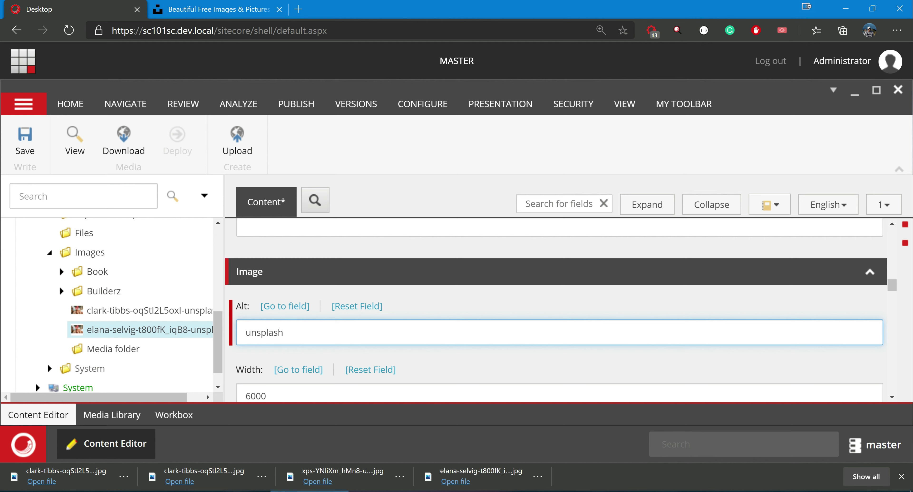
{"action": "key", "text": "ctrl+s"}
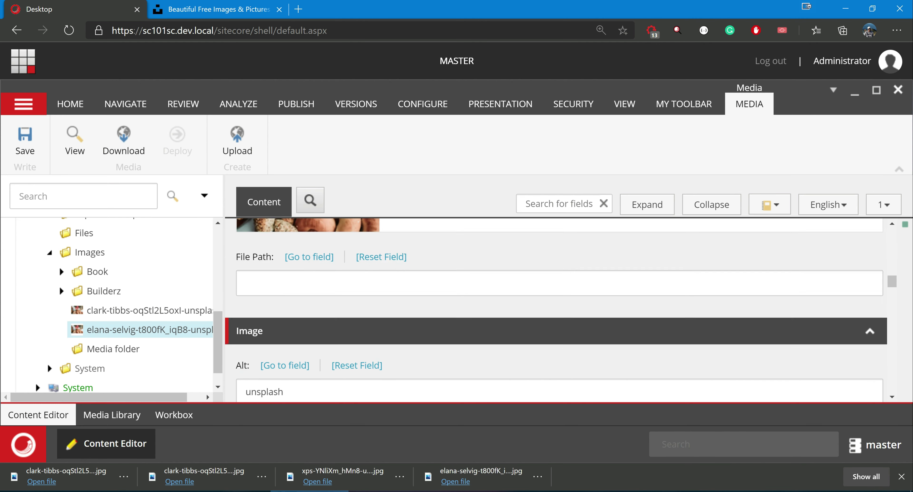
Step: Compare the Quick Info template paths of the elana-selvig and clark-tibbs image items, returning to the elana-selvig item
{"action": "scroll", "coordinate": [526, 318], "scroll_direction": "up", "scroll_amount": 10}
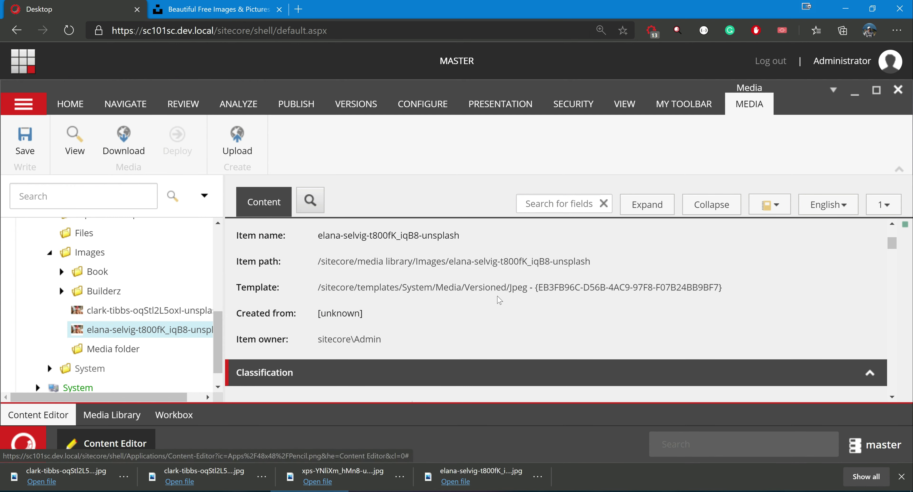
{"action": "left_click", "coordinate": [162, 318]}
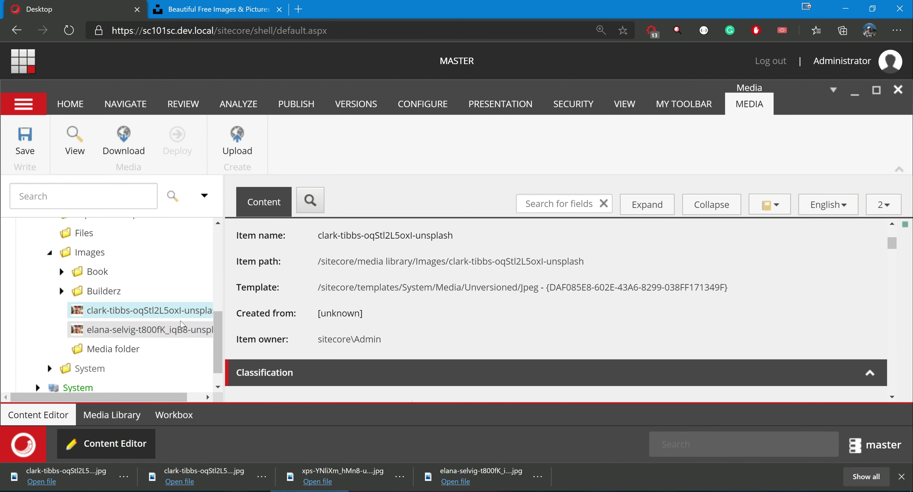
{"action": "left_click", "coordinate": [173, 329]}
{"action": "scroll", "coordinate": [523, 330], "scroll_direction": "down", "scroll_amount": 8}
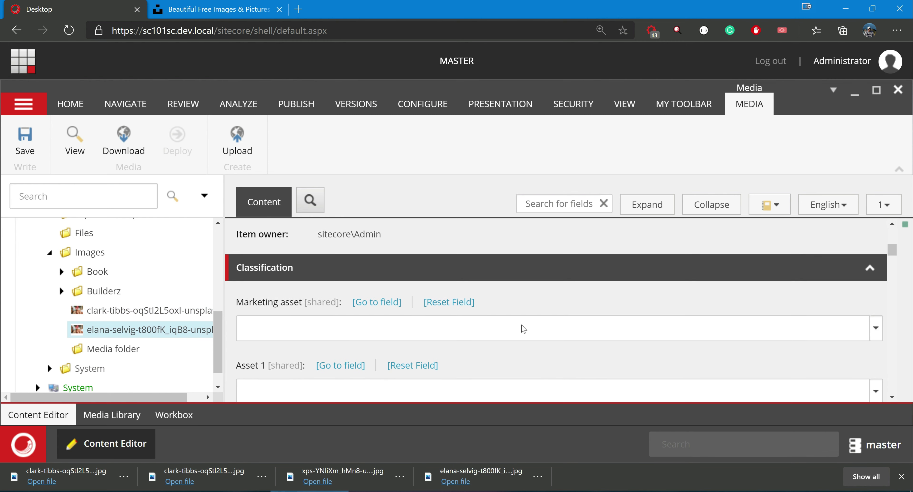
{"action": "scroll", "coordinate": [456, 344], "scroll_direction": "up", "scroll_amount": 3}
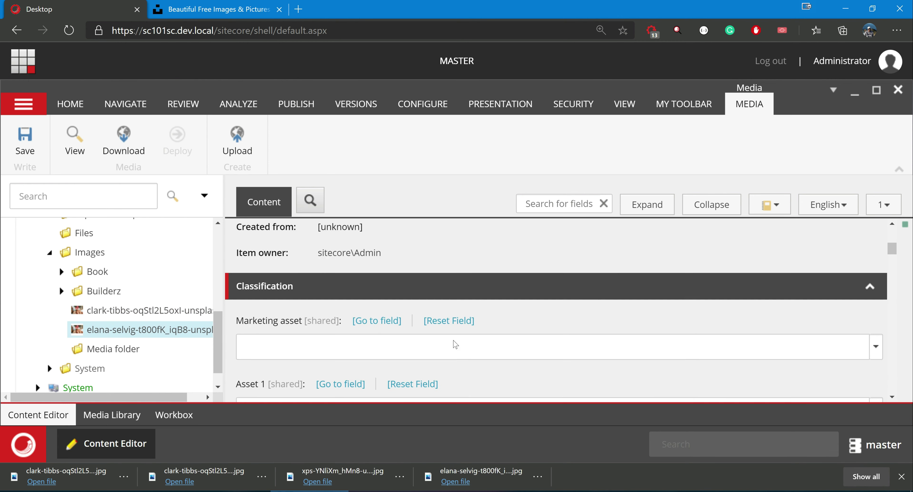
{"action": "scroll", "coordinate": [455, 342], "scroll_direction": "down", "scroll_amount": 7}
{"action": "scroll", "coordinate": [454, 341], "scroll_direction": "down", "scroll_amount": 1}
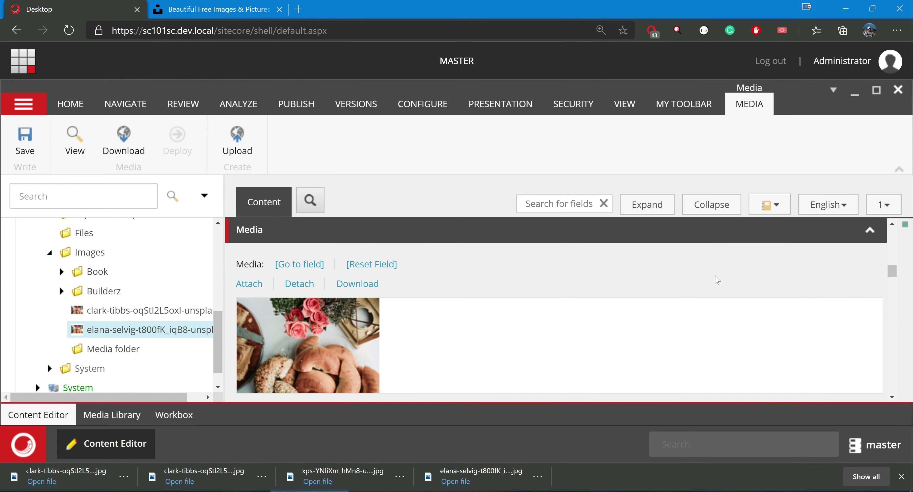
{"action": "left_click", "coordinate": [833, 214]}
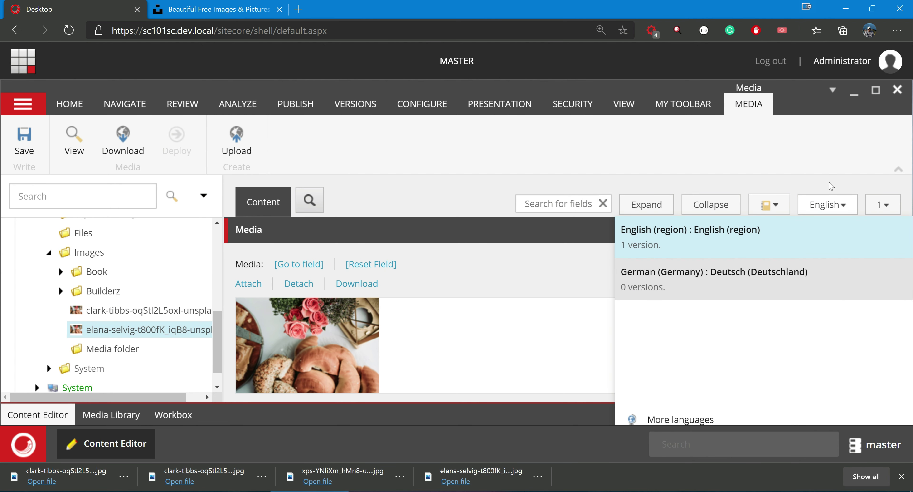
{"action": "left_click", "coordinate": [882, 205]}
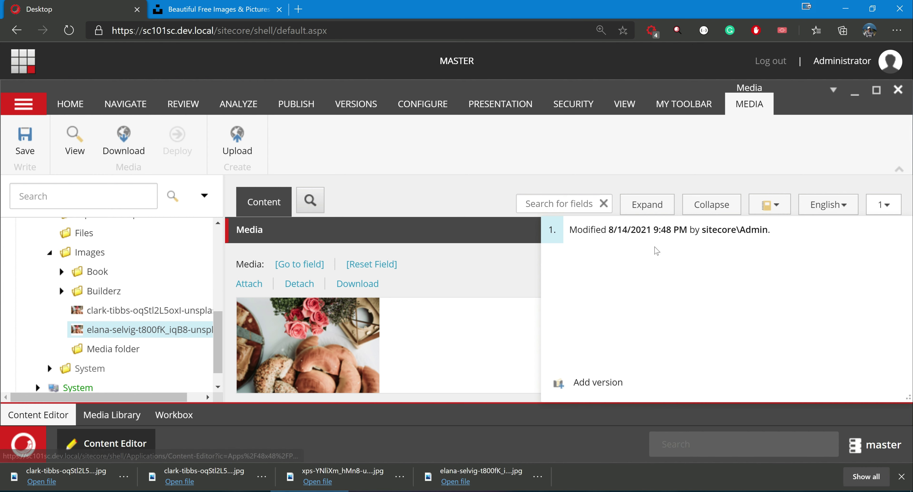
{"action": "left_click", "coordinate": [582, 381]}
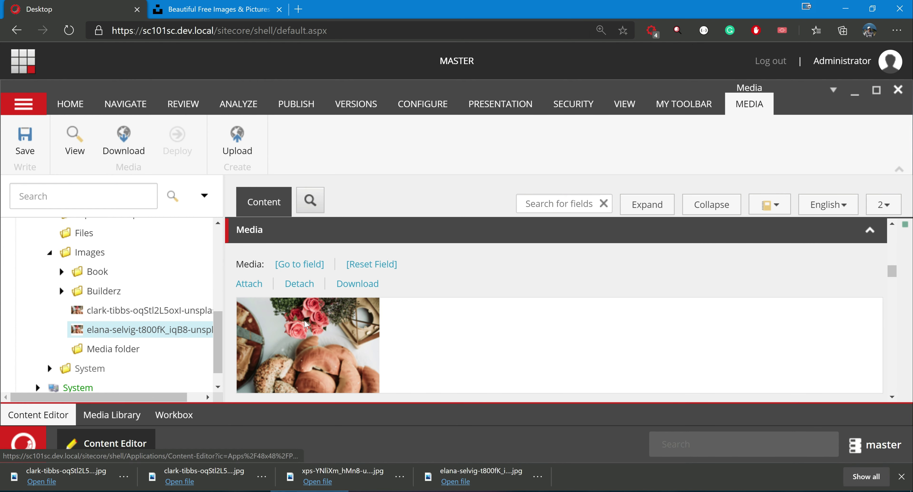
Step: Replace version 2's media by detaching the current file, attaching clark-tibbs-oqStl2L5oxI-unsplash.jpg from Downloads, and saving
{"action": "left_click", "coordinate": [299, 283]}
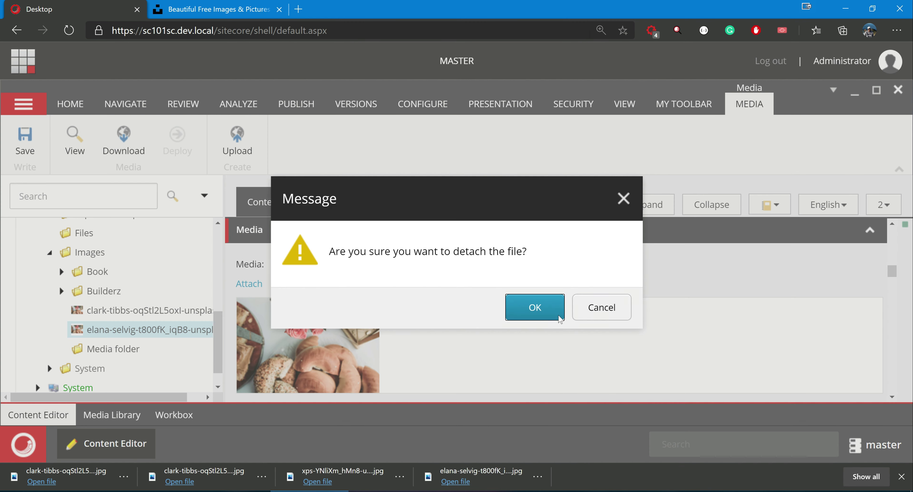
{"action": "key", "text": "Return"}
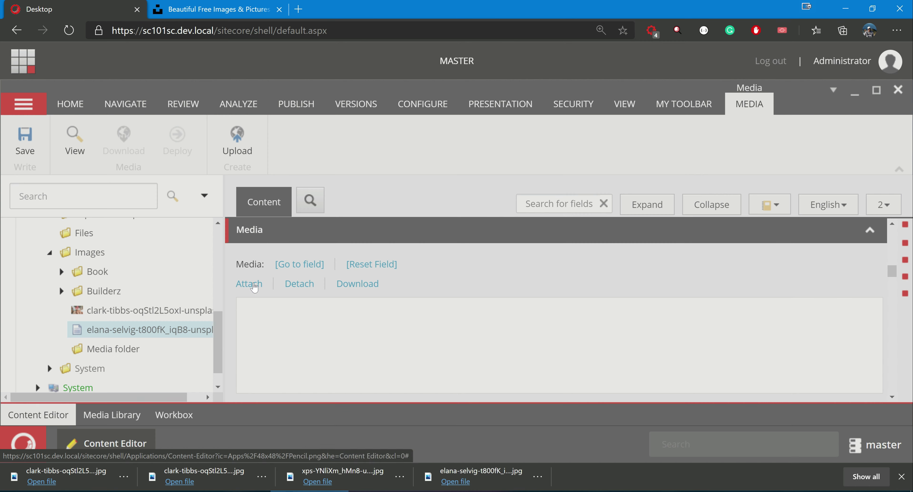
{"action": "left_click", "coordinate": [249, 283]}
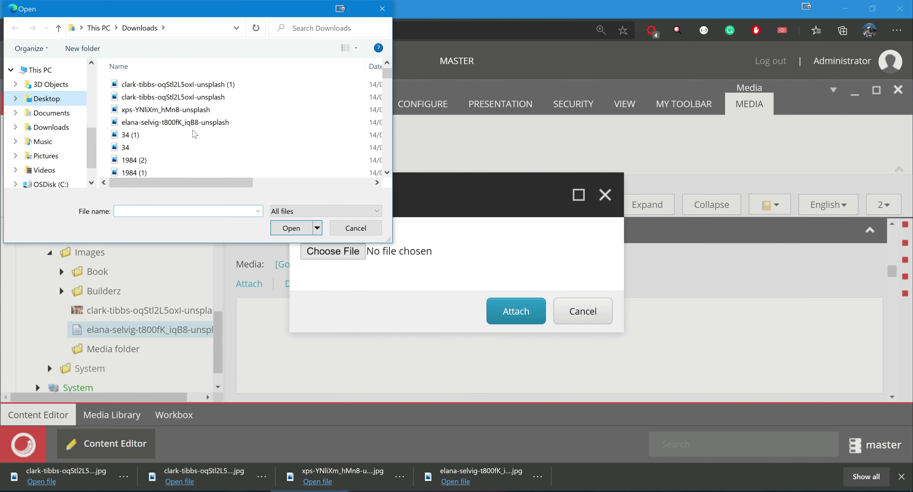
{"action": "double_click", "coordinate": [181, 84]}
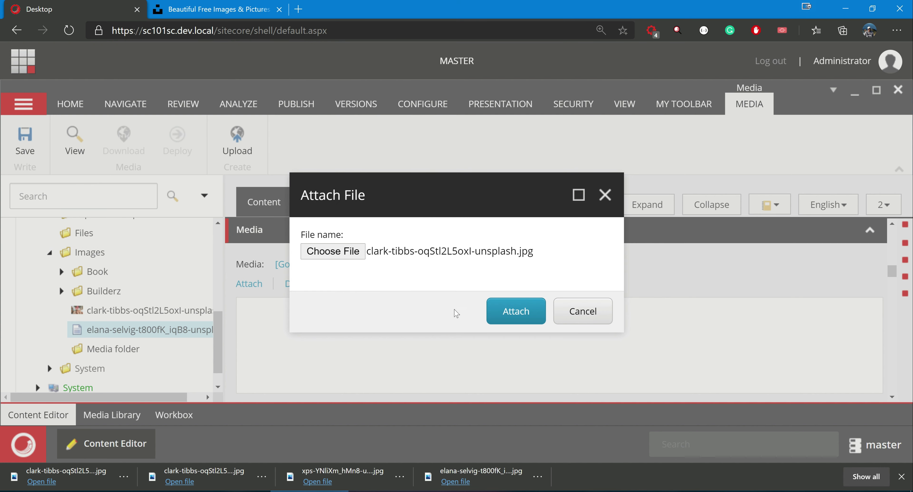
{"action": "left_click", "coordinate": [519, 312]}
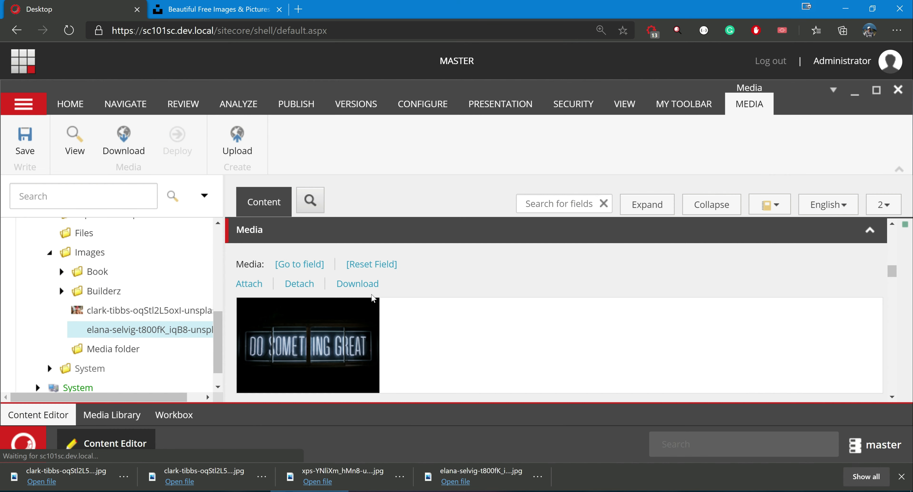
{"action": "left_click", "coordinate": [25, 142]}
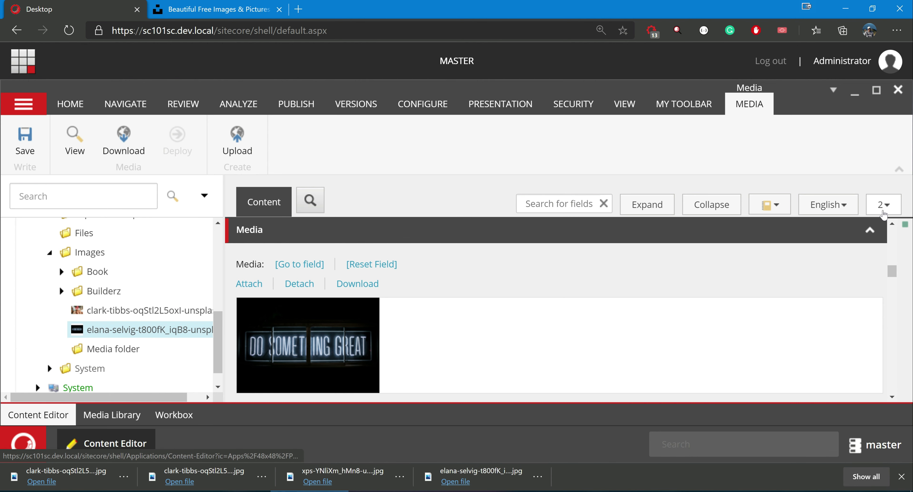
Step: Switch the elana-selvig item to version 1 and check the image in its Media field
{"action": "scroll", "coordinate": [825, 308], "scroll_direction": "up", "scroll_amount": 10}
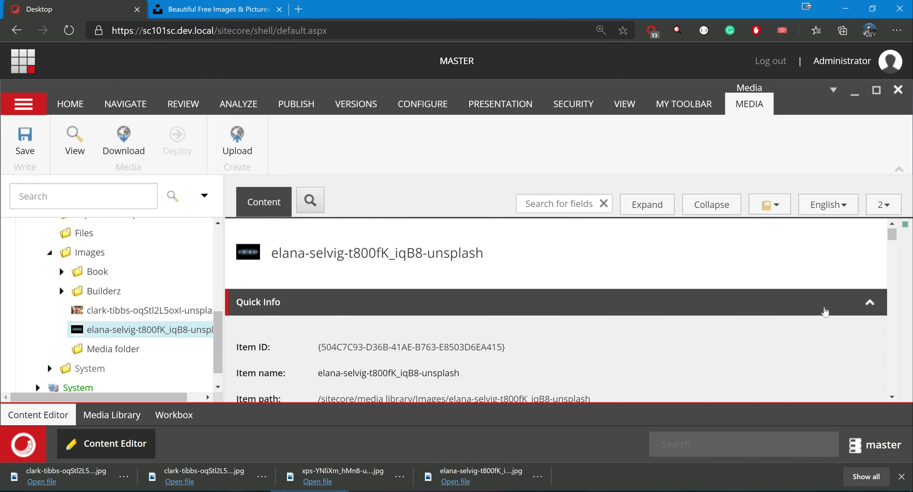
{"action": "left_click", "coordinate": [883, 204]}
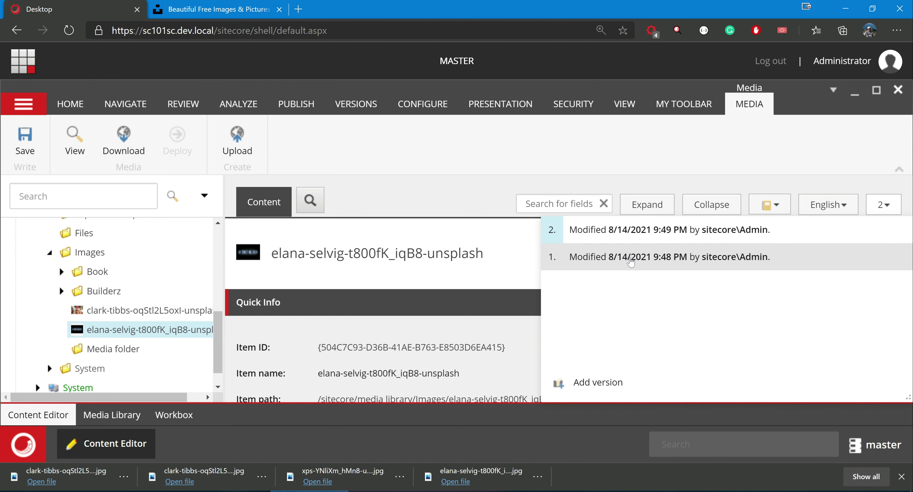
{"action": "left_click", "coordinate": [629, 263]}
{"action": "scroll", "coordinate": [580, 288], "scroll_direction": "down", "scroll_amount": 10}
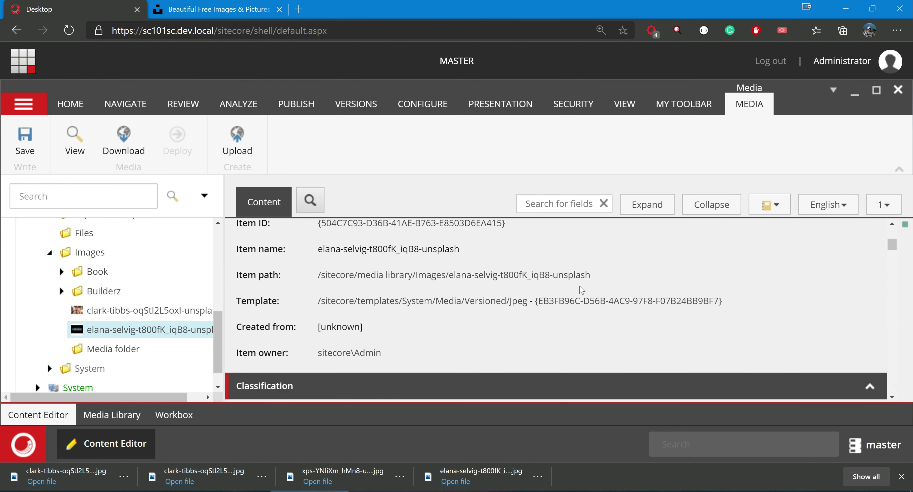
{"action": "scroll", "coordinate": [580, 288], "scroll_direction": "down", "scroll_amount": 5}
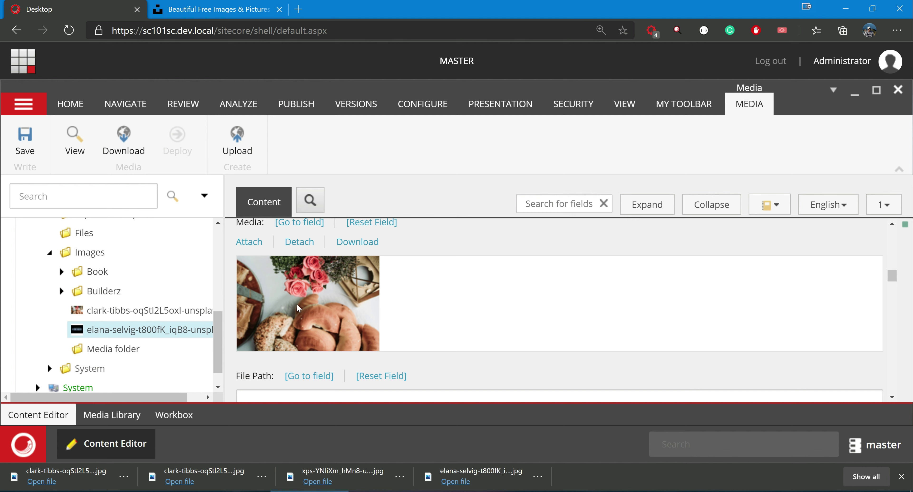
{"action": "left_click", "coordinate": [351, 243]}
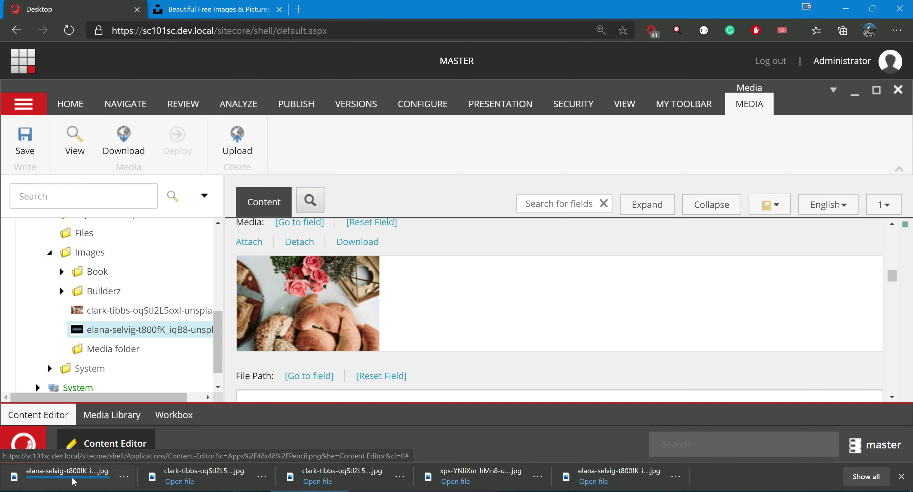
{"action": "left_click", "coordinate": [73, 480]}
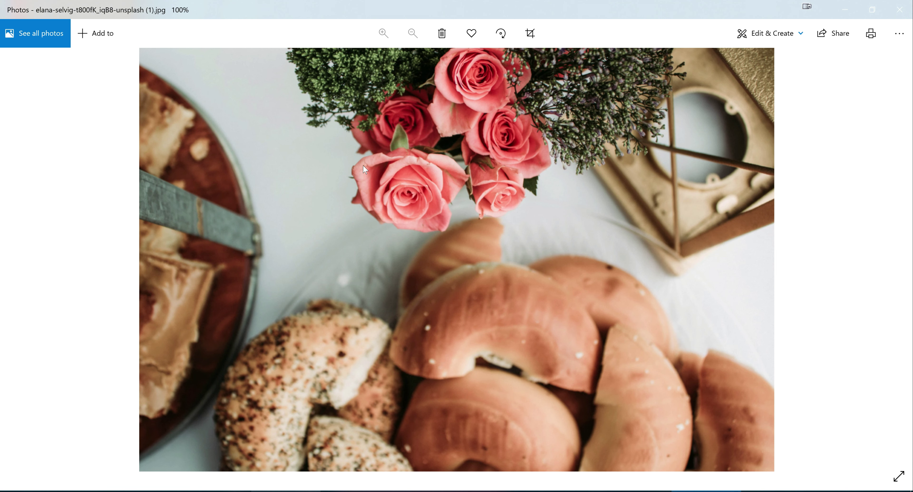
{"action": "left_click", "coordinate": [899, 9]}
Step: Switch the elana-selvig item to version 2, download its media file, view the downloaded image, and close the viewer
{"action": "left_click", "coordinate": [886, 206]}
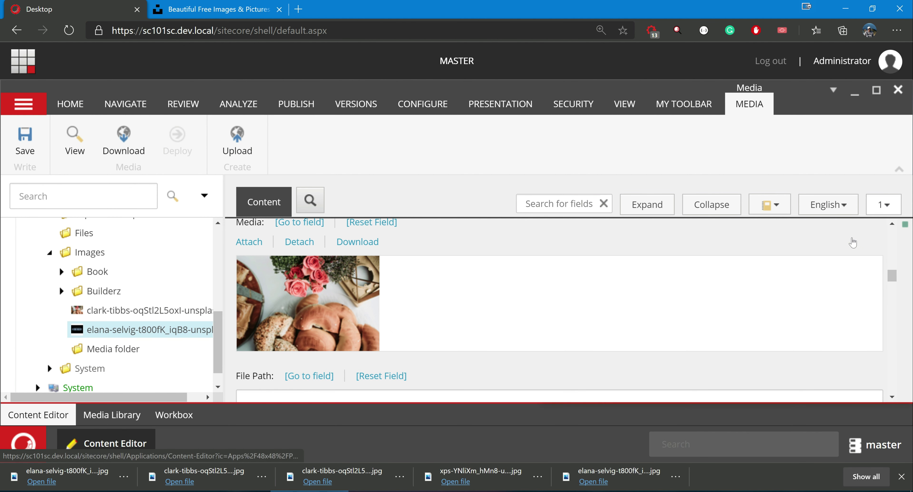
{"action": "left_click", "coordinate": [599, 230]}
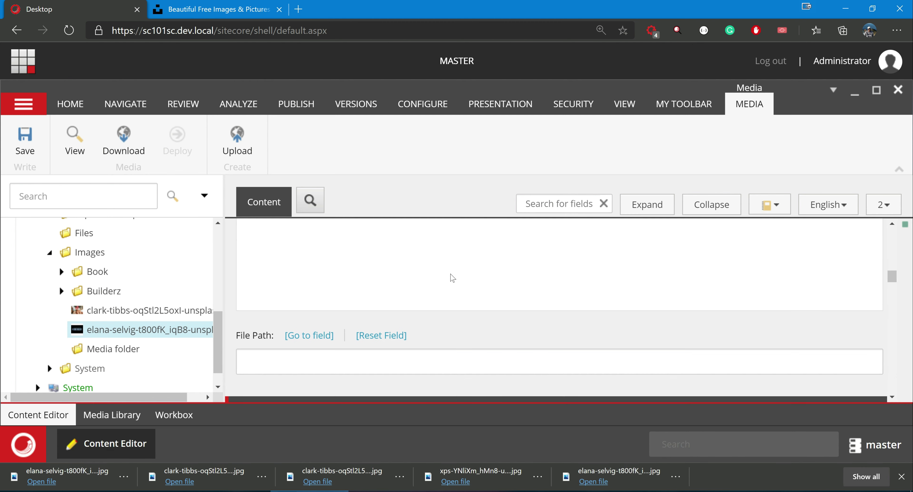
{"action": "left_click", "coordinate": [356, 262]}
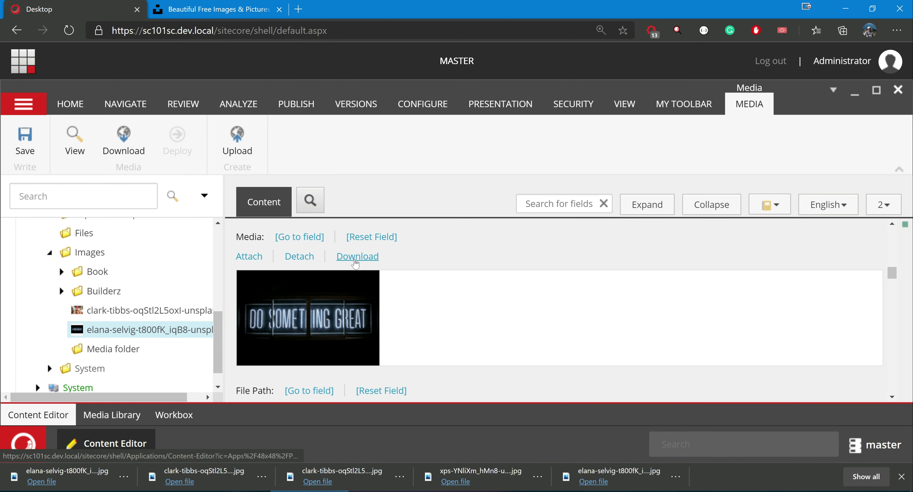
{"action": "left_click", "coordinate": [78, 478]}
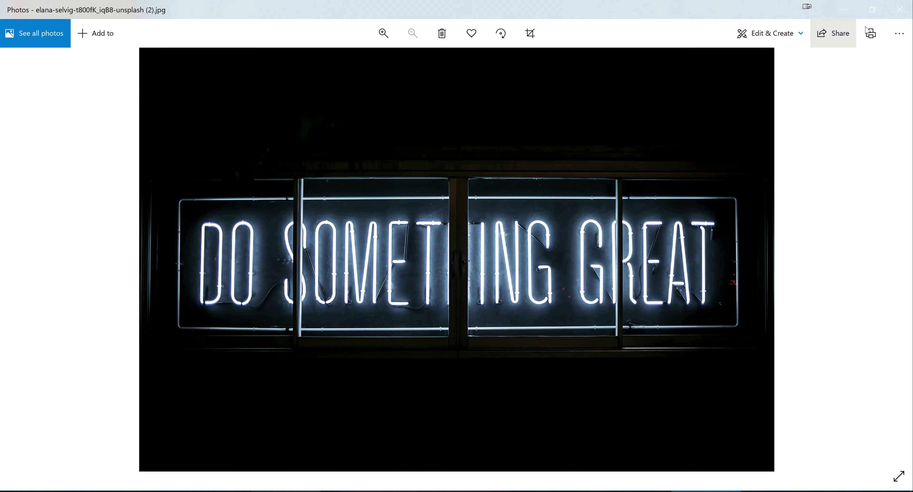
{"action": "left_click", "coordinate": [900, 10]}
{"action": "scroll", "coordinate": [405, 328], "scroll_direction": "up", "scroll_amount": 10}
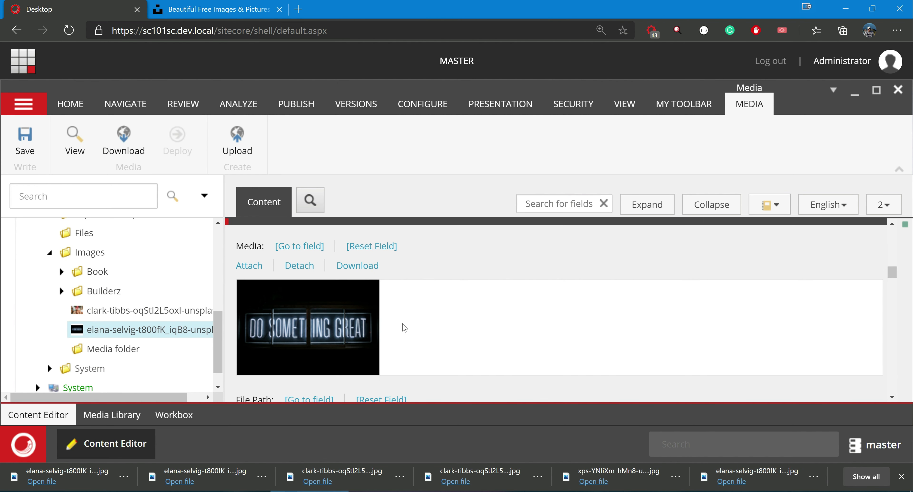
{"action": "scroll", "coordinate": [408, 321], "scroll_direction": "down", "scroll_amount": 1}
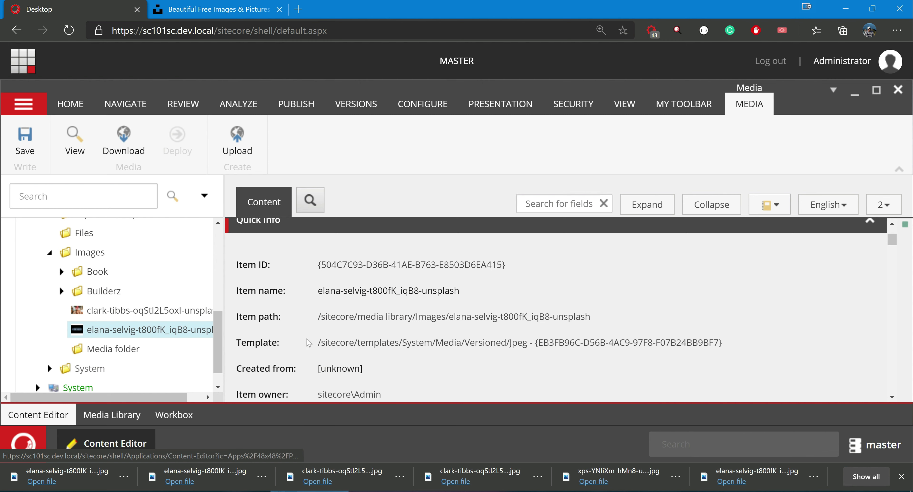
{"action": "left_click", "coordinate": [443, 347]}
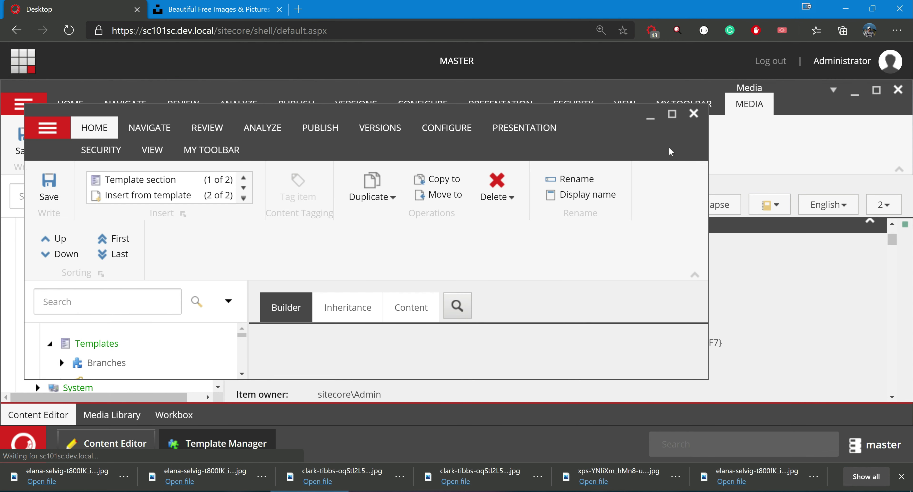
{"action": "left_click", "coordinate": [672, 114]}
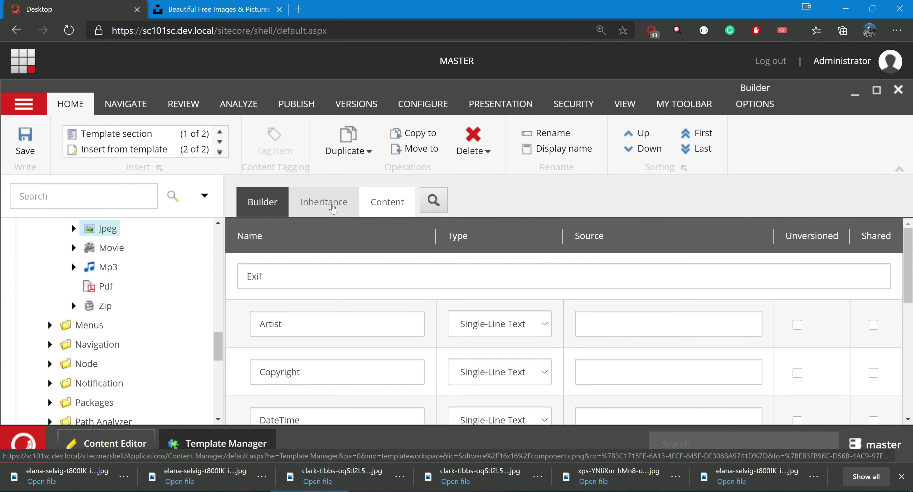
{"action": "left_click", "coordinate": [329, 203]}
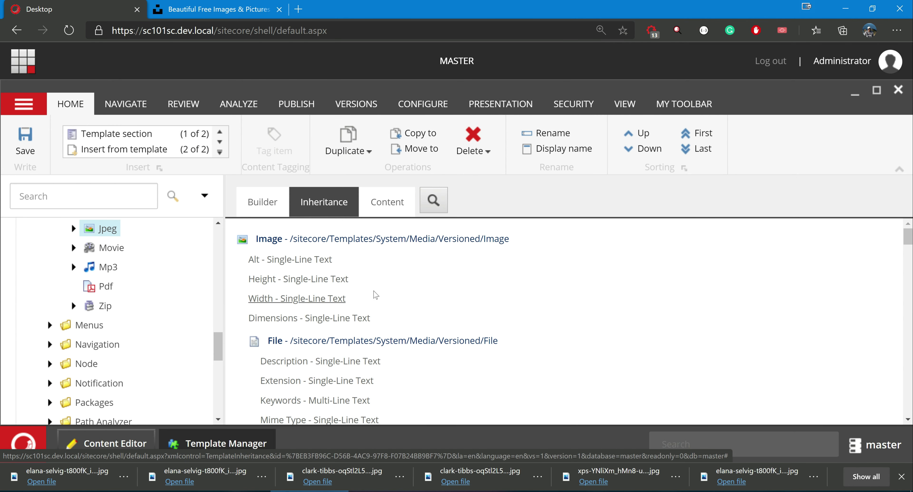
{"action": "scroll", "coordinate": [376, 295], "scroll_direction": "down", "scroll_amount": 3}
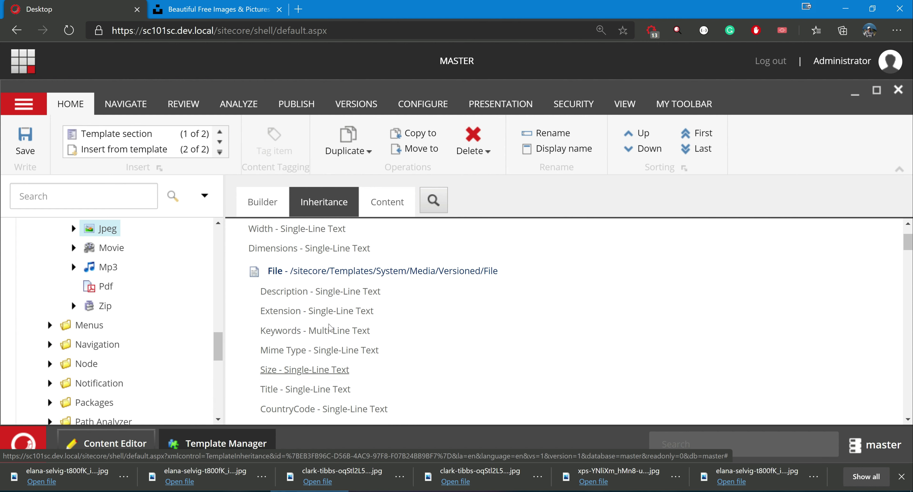
{"action": "scroll", "coordinate": [329, 326], "scroll_direction": "up", "scroll_amount": 1}
{"action": "left_click", "coordinate": [329, 310]}
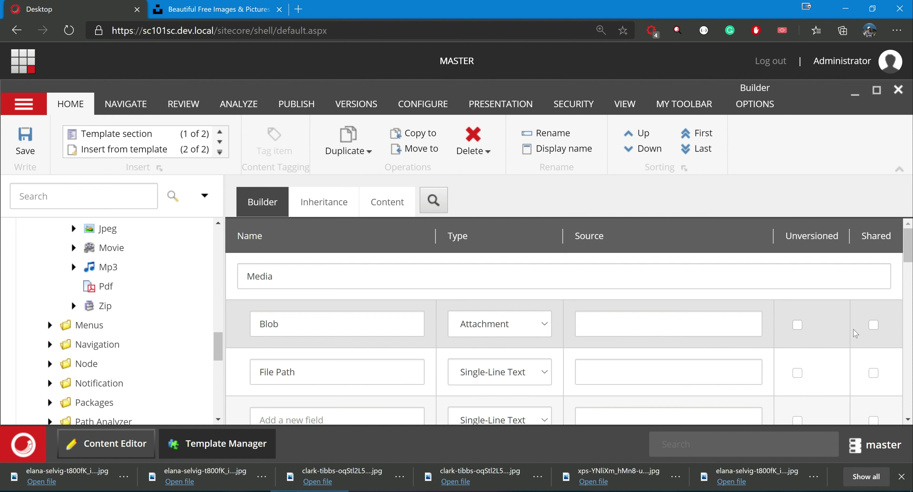
Step: Return to the Content Editor, open the clark-tibbs item's Unversioned/Jpeg template, and check the Blob field's sharing settings in its inherited File template
{"action": "left_click", "coordinate": [131, 445]}
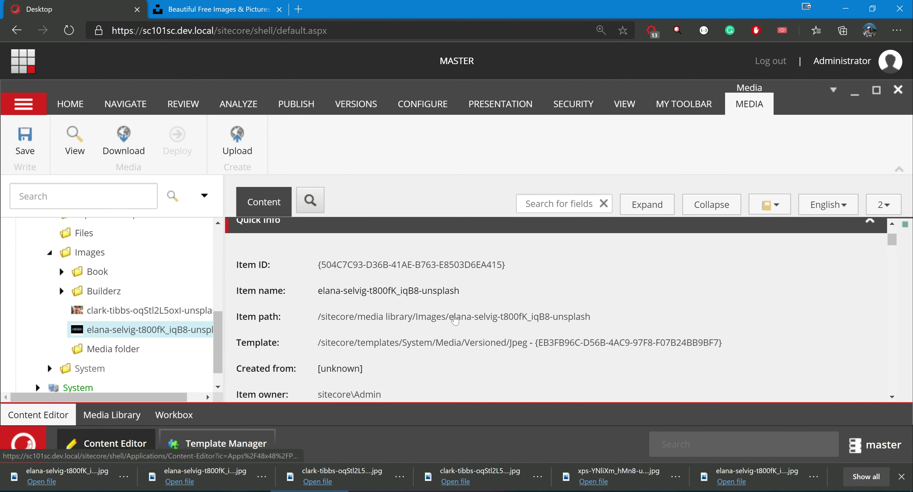
{"action": "left_click", "coordinate": [485, 343]}
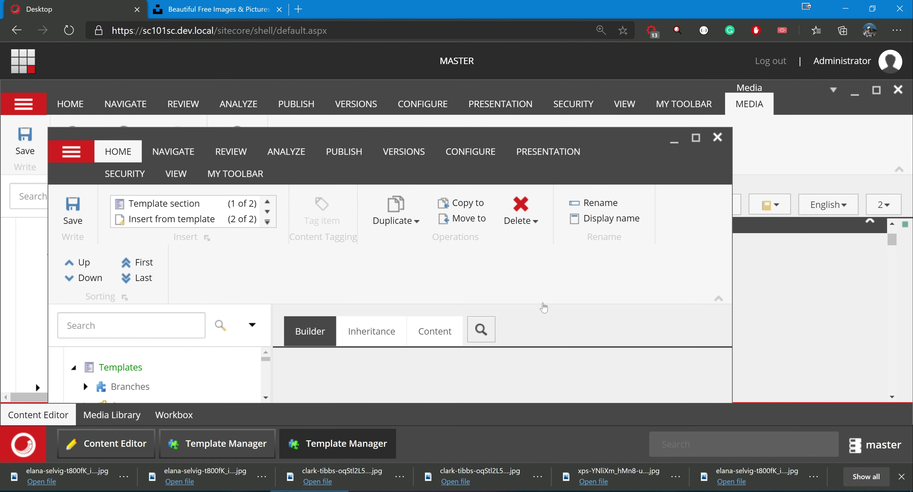
{"action": "left_click", "coordinate": [696, 138]}
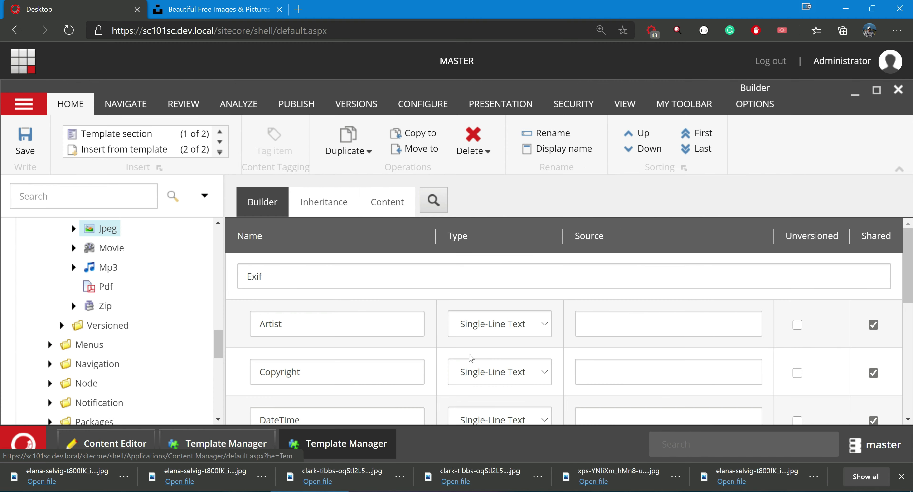
{"action": "left_click", "coordinate": [331, 204]}
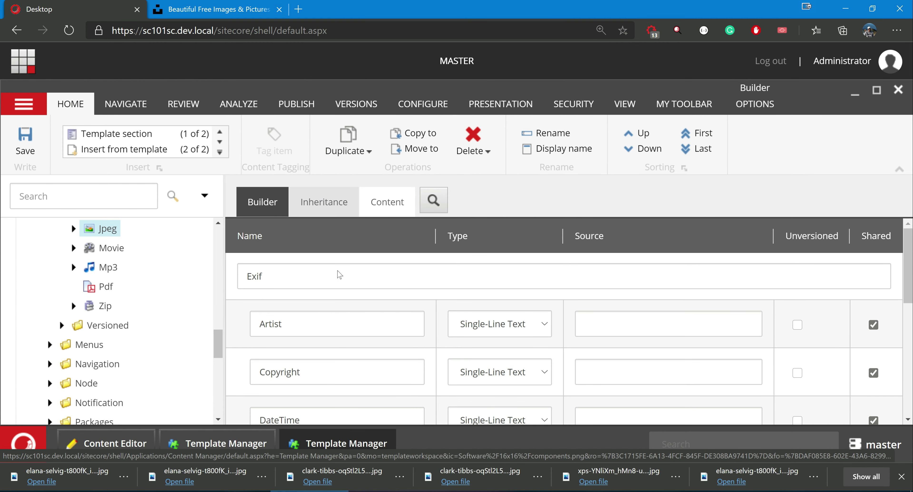
{"action": "left_click", "coordinate": [313, 341]}
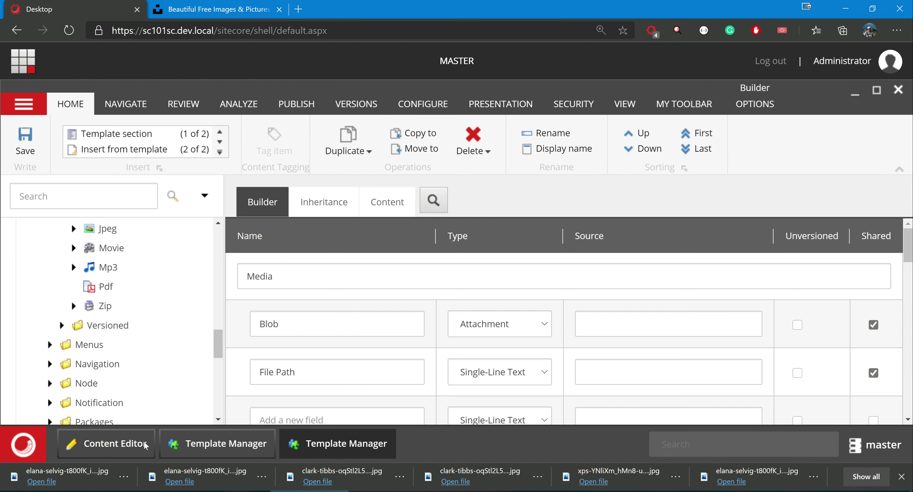
{"action": "left_click", "coordinate": [117, 442]}
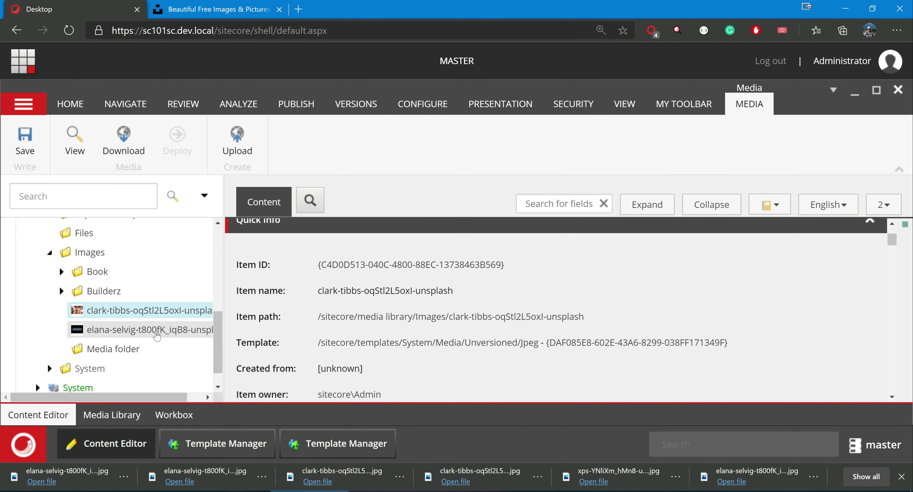
{"action": "left_click", "coordinate": [149, 329]}
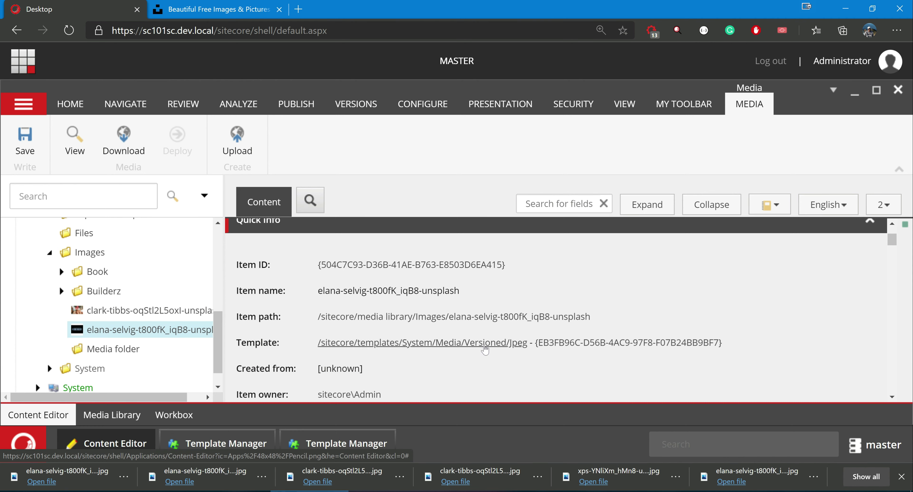
{"action": "scroll", "coordinate": [474, 287], "scroll_direction": "down", "scroll_amount": 2}
{"action": "scroll", "coordinate": [474, 287], "scroll_direction": "up", "scroll_amount": 1}
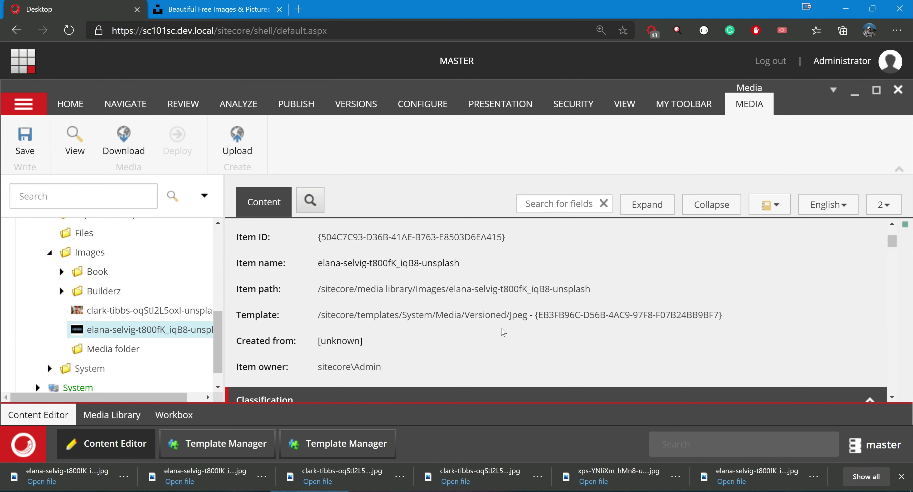
Step: Open Show Config.aspx through the command launcher, search for "uploadas", and examine the Media.UploadAsVersionableByDefault setting
{"action": "left_click", "coordinate": [627, 248]}
{"action": "key", "text": "ctrl+space"}
{"action": "type", "text": "show"}
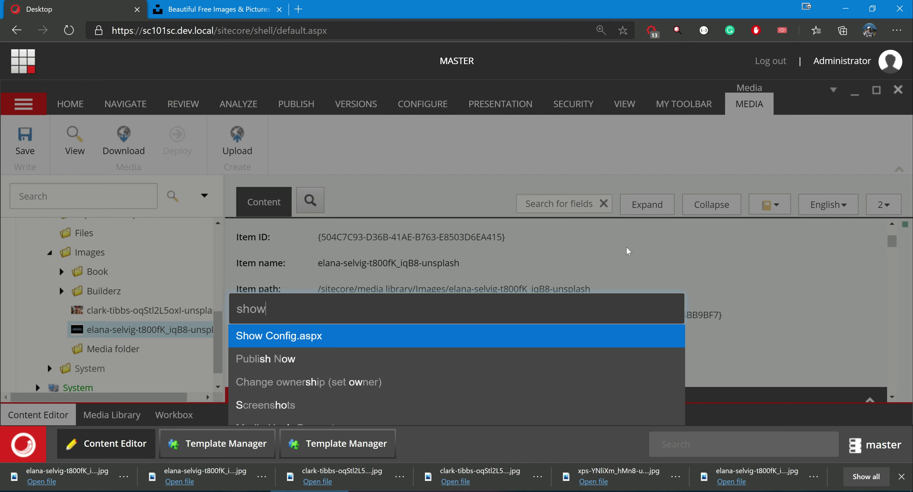
{"action": "key", "text": "Return"}
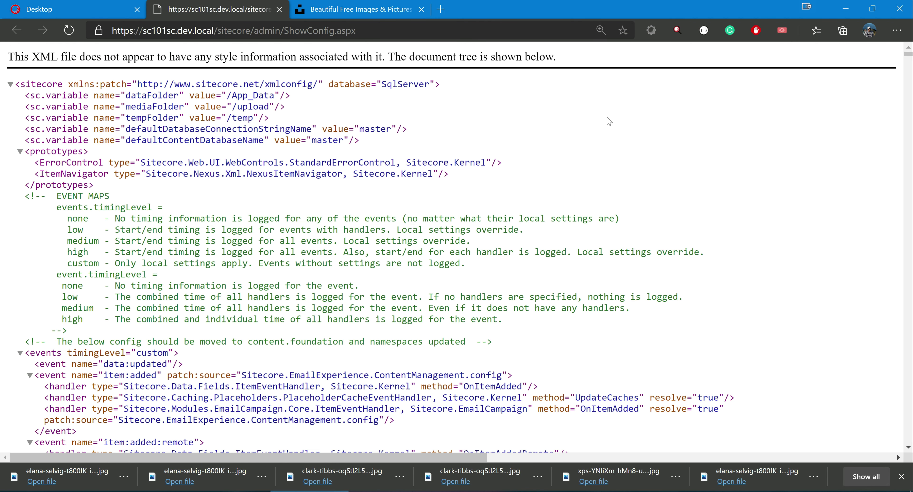
{"action": "key", "text": "ctrl+f"}
{"action": "type", "text": "uploadas"}
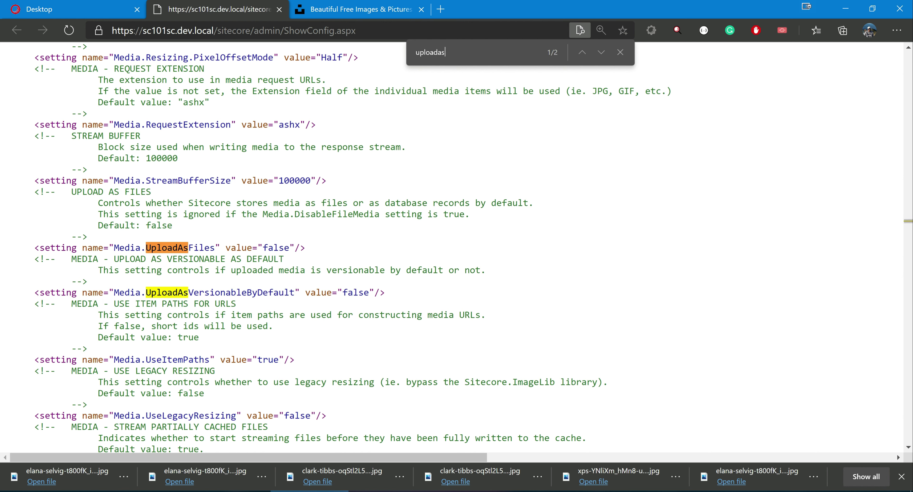
{"action": "double_click", "coordinate": [220, 293]}
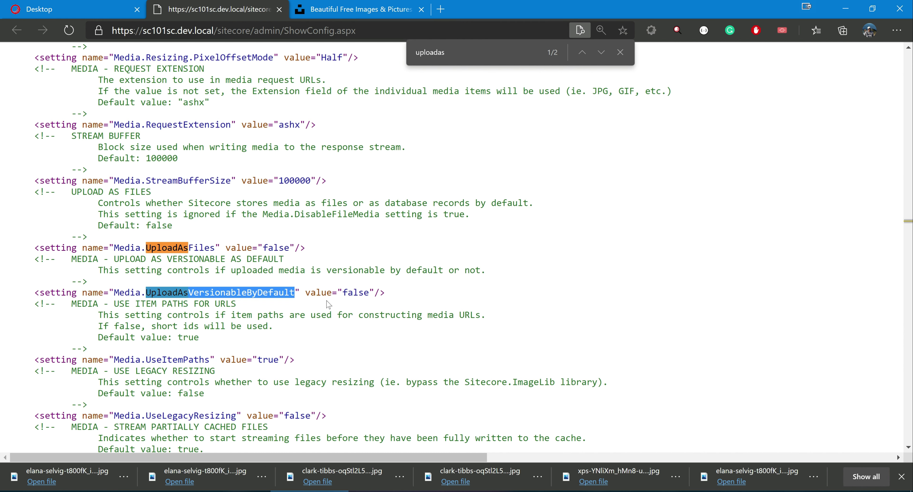
{"action": "left_click", "coordinate": [227, 292]}
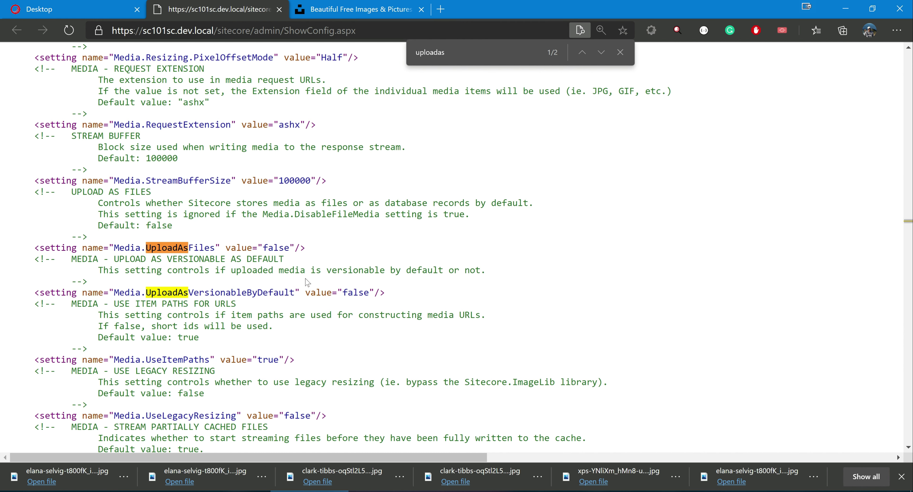
Step: Return to the Sitecore desktop, switch the clark-tibbs item's language to German (Germany), and add a new version
{"action": "left_click", "coordinate": [75, 13]}
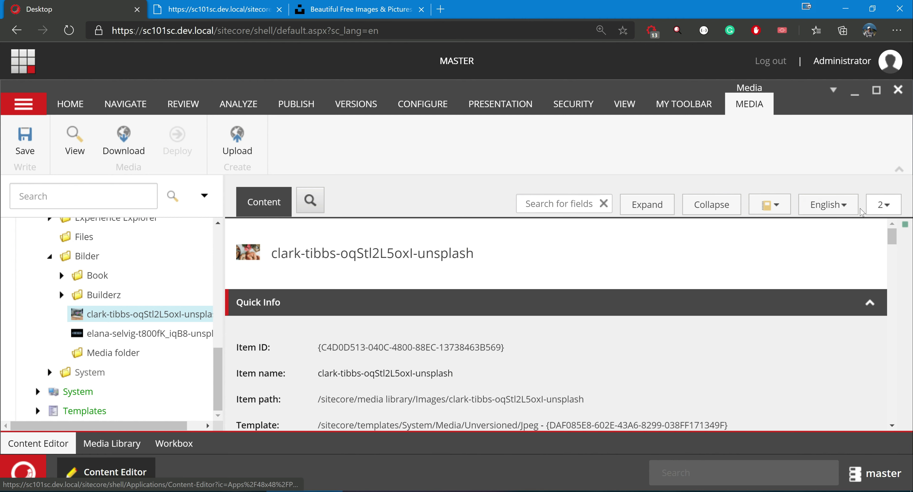
{"action": "left_click", "coordinate": [840, 208]}
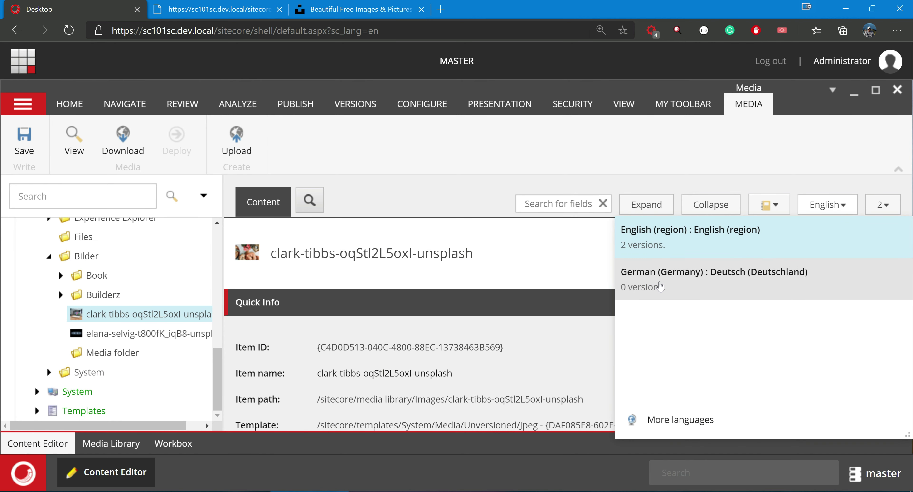
{"action": "left_click", "coordinate": [683, 290]}
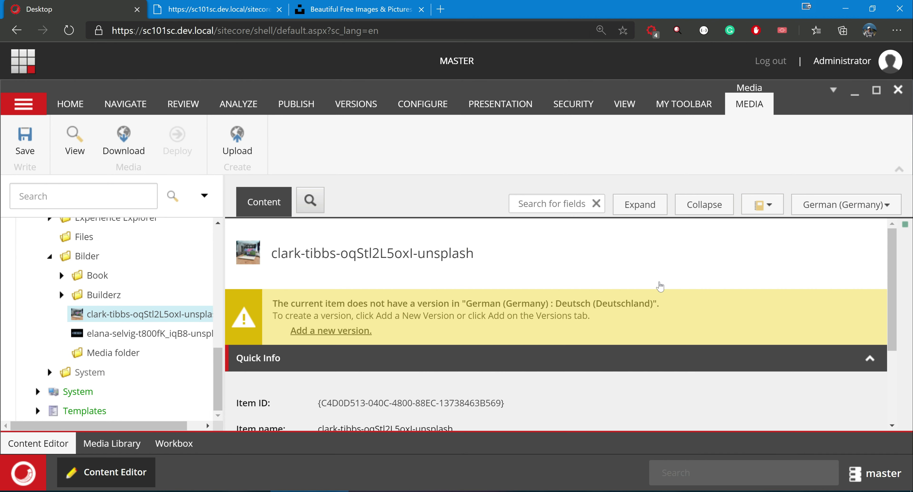
{"action": "left_click", "coordinate": [319, 331]}
Step: Review the German version's shared Media field, set its Alt text to "deutch", and save the item
{"action": "scroll", "coordinate": [481, 326], "scroll_direction": "down", "scroll_amount": 15}
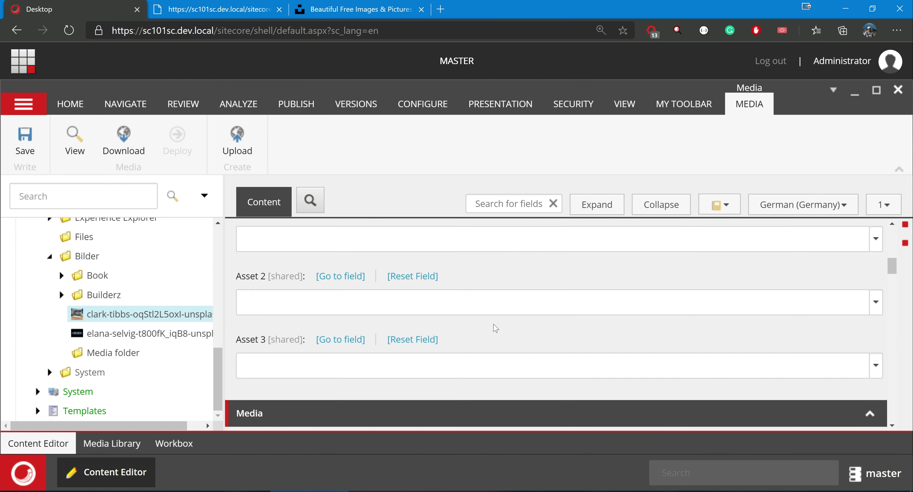
{"action": "scroll", "coordinate": [493, 322], "scroll_direction": "up", "scroll_amount": 3}
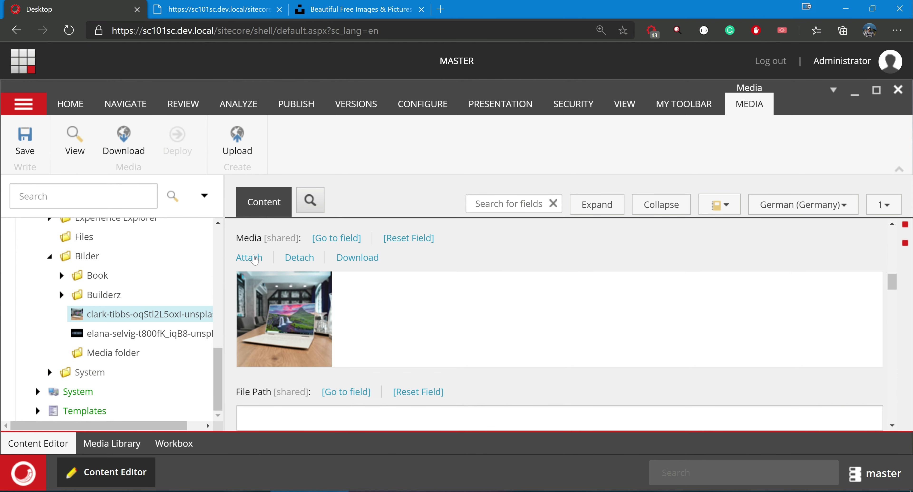
{"action": "scroll", "coordinate": [279, 352], "scroll_direction": "down", "scroll_amount": 4}
{"action": "left_click", "coordinate": [284, 367]}
{"action": "type", "text": "deutch"}
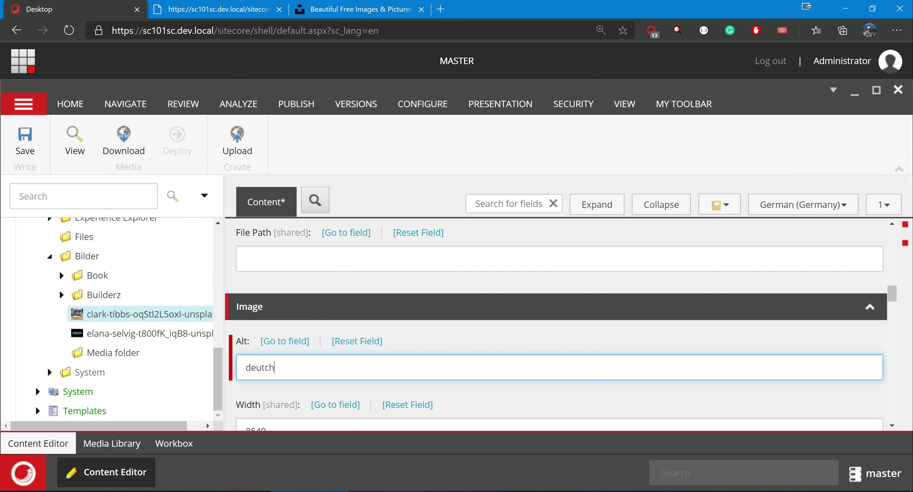
{"action": "scroll", "coordinate": [556, 324], "scroll_direction": "up", "scroll_amount": 10}
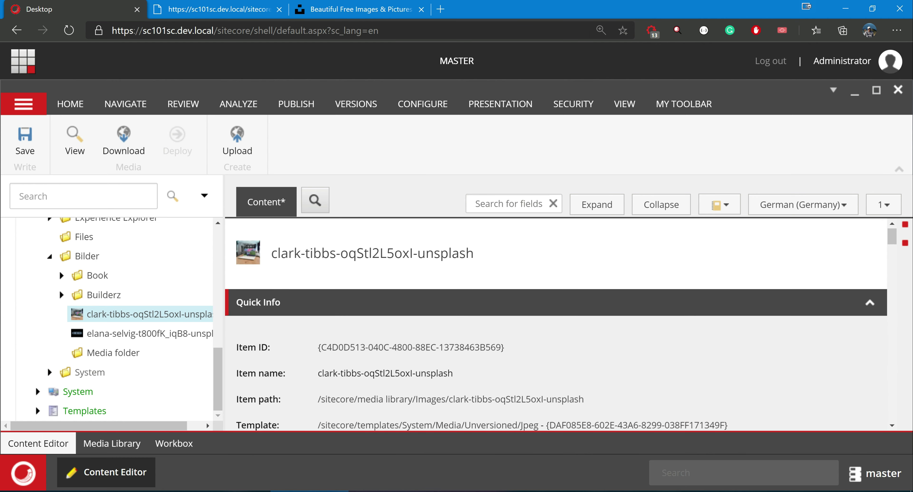
{"action": "key", "text": "ctrl+s"}
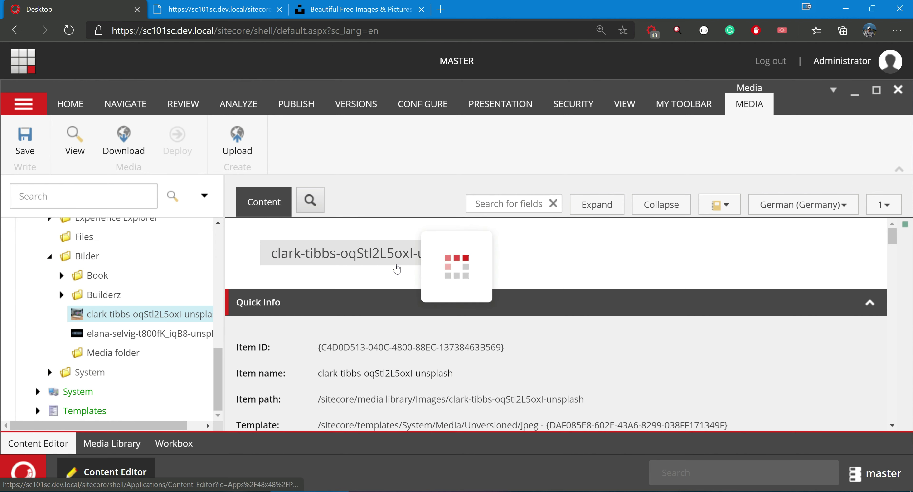
Step: Check the clark-tibbs item's language versions, and inspect the file attachment dialog of its shared Media field without attaching anything
{"action": "left_click", "coordinate": [816, 209]}
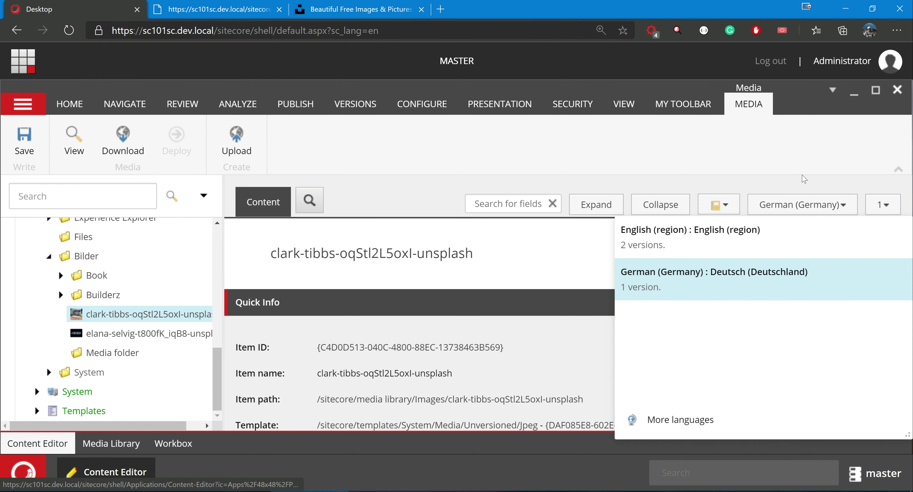
{"action": "left_click", "coordinate": [502, 335]}
{"action": "scroll", "coordinate": [502, 335], "scroll_direction": "down", "scroll_amount": 15}
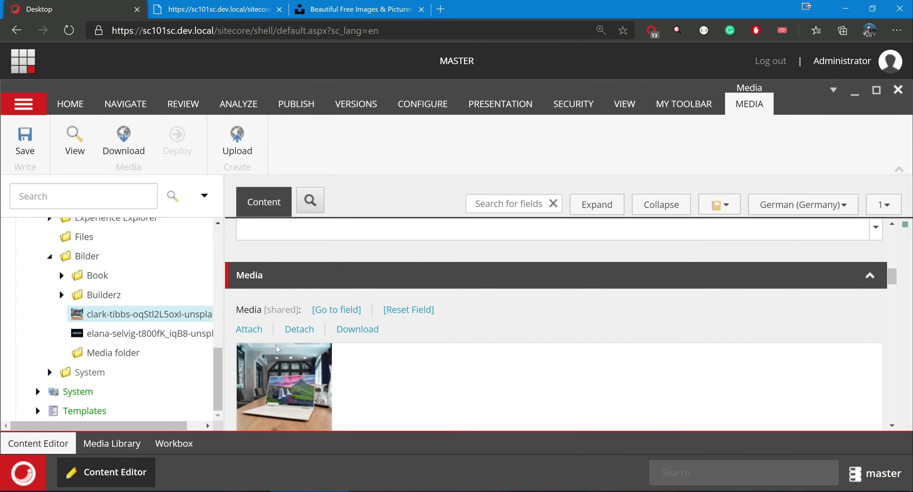
{"action": "left_click", "coordinate": [249, 321]}
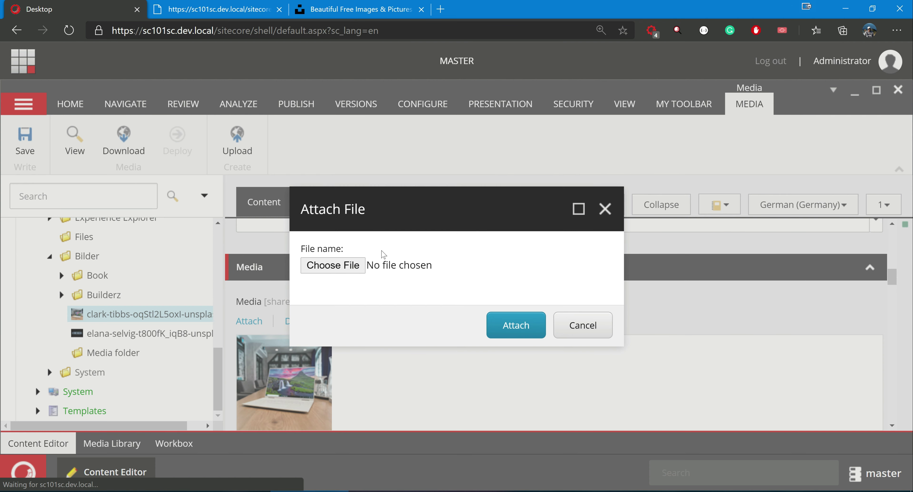
{"action": "left_click", "coordinate": [587, 325]}
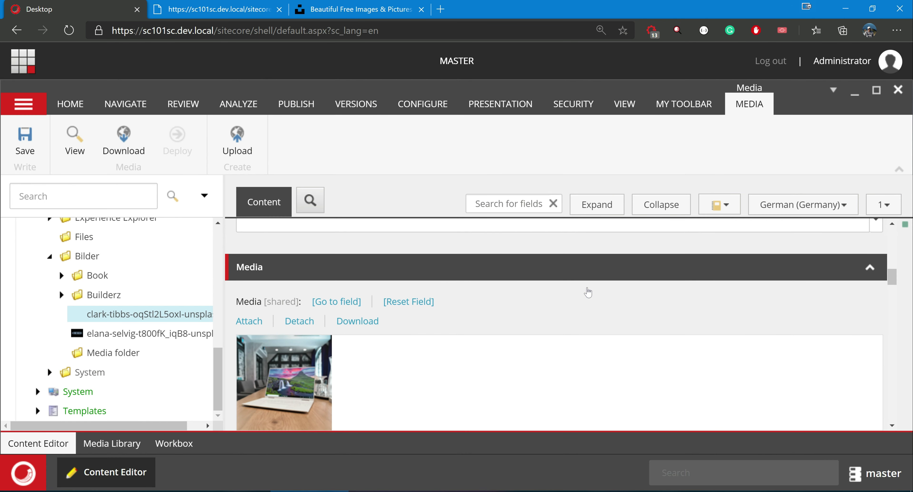
Step: Add a German (Germany) version to the elana-selvig item and review its Media and Image fields
{"action": "left_click", "coordinate": [124, 334]}
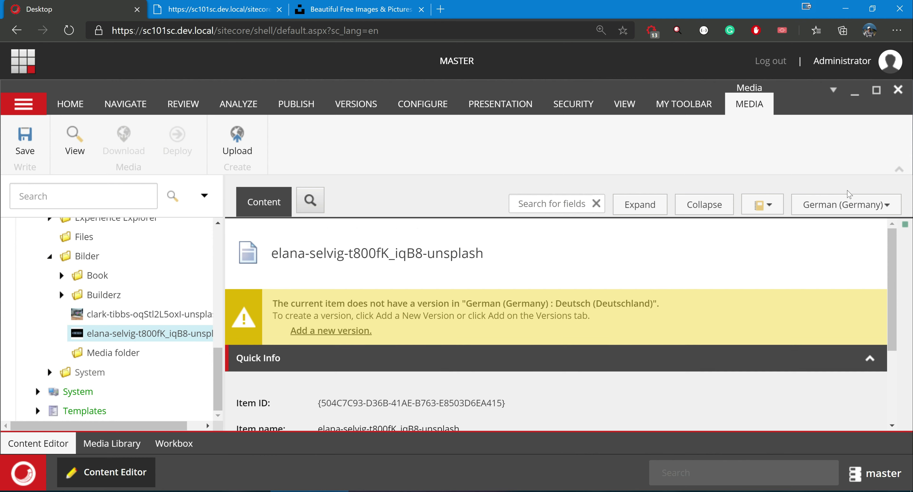
{"action": "left_click", "coordinate": [333, 333]}
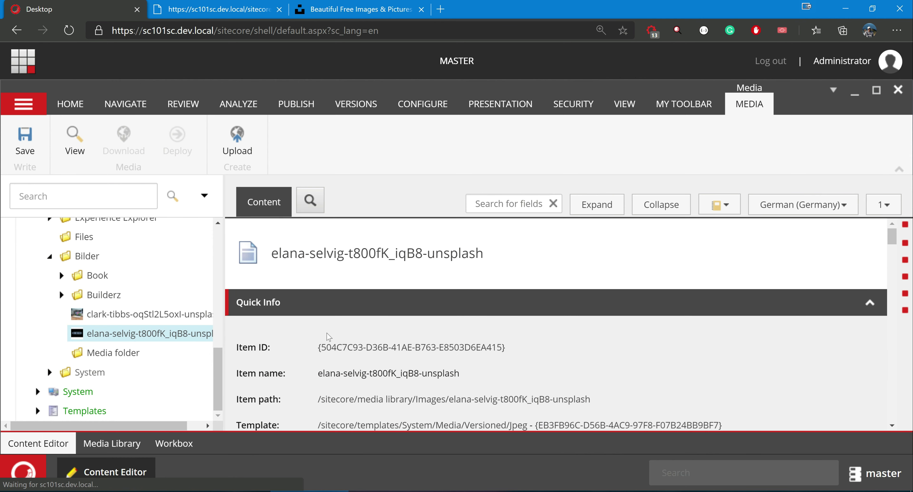
{"action": "scroll", "coordinate": [386, 332], "scroll_direction": "down", "scroll_amount": 15}
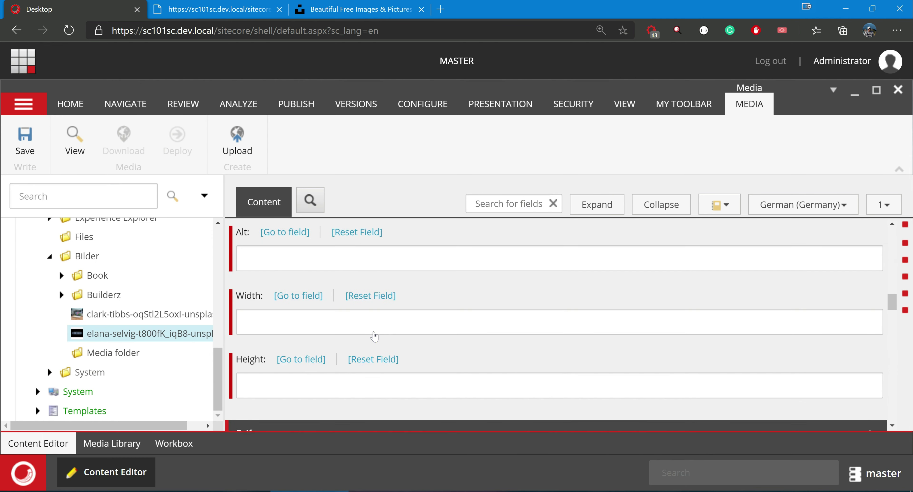
{"action": "scroll", "coordinate": [372, 332], "scroll_direction": "up", "scroll_amount": 10}
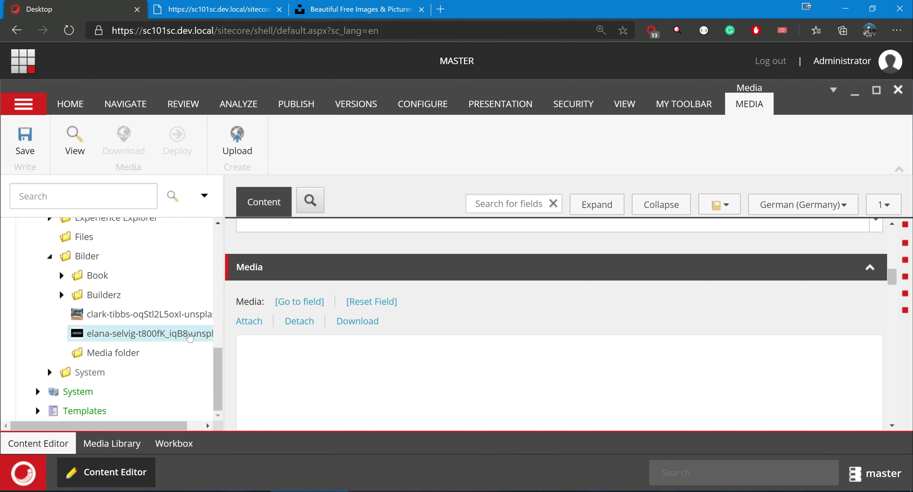
Step: Return to the clark-tibbs item's German version and examine its template path, shared Classification and Media fields, and Image section
{"action": "left_click", "coordinate": [148, 318]}
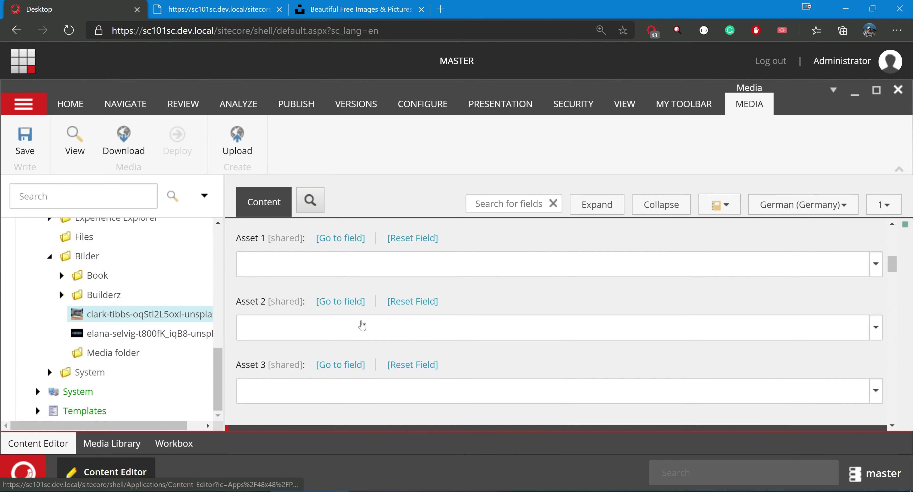
{"action": "scroll", "coordinate": [539, 349], "scroll_direction": "down", "scroll_amount": 6}
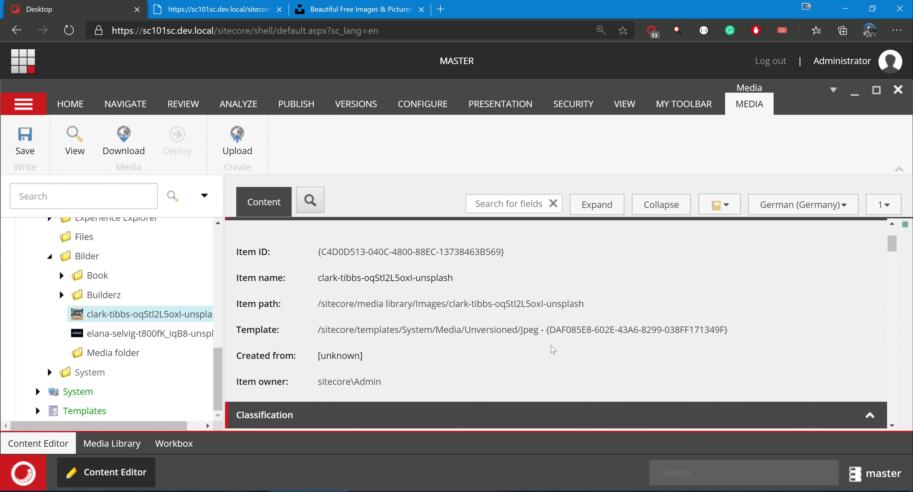
{"action": "scroll", "coordinate": [553, 349], "scroll_direction": "down", "scroll_amount": 3}
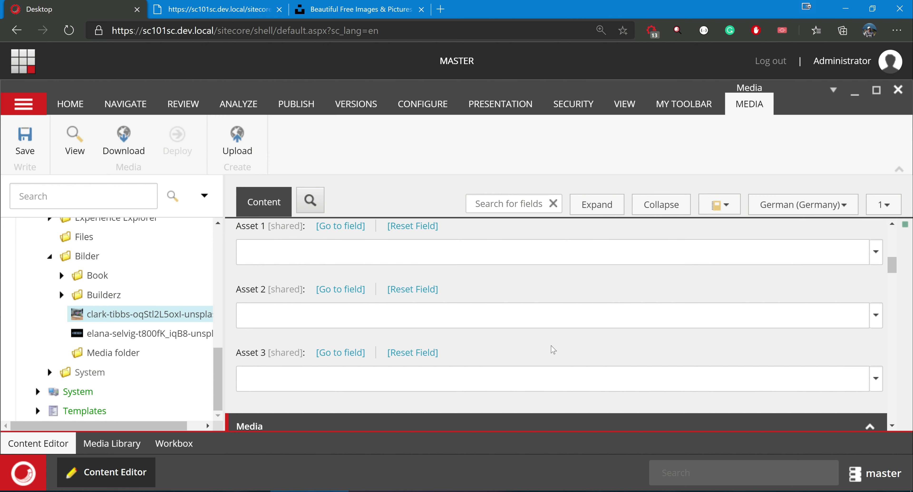
{"action": "scroll", "coordinate": [362, 327], "scroll_direction": "down", "scroll_amount": 8}
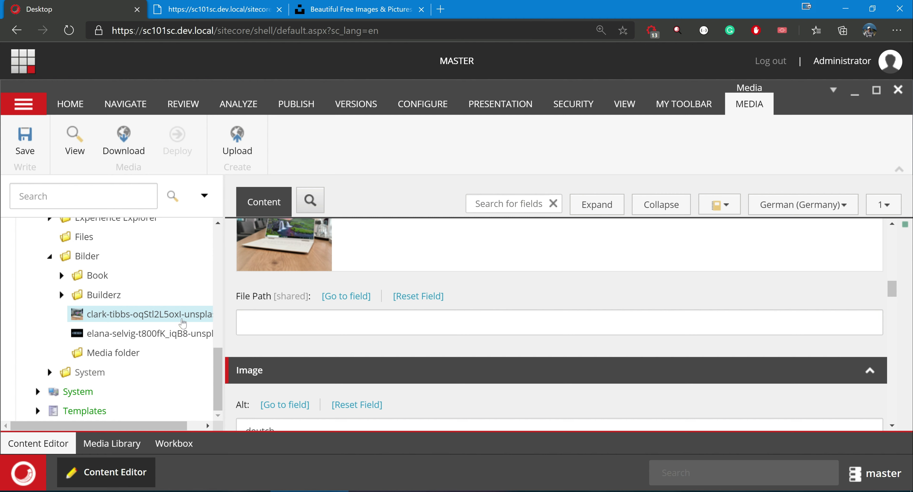
{"action": "scroll", "coordinate": [436, 329], "scroll_direction": "up", "scroll_amount": 5}
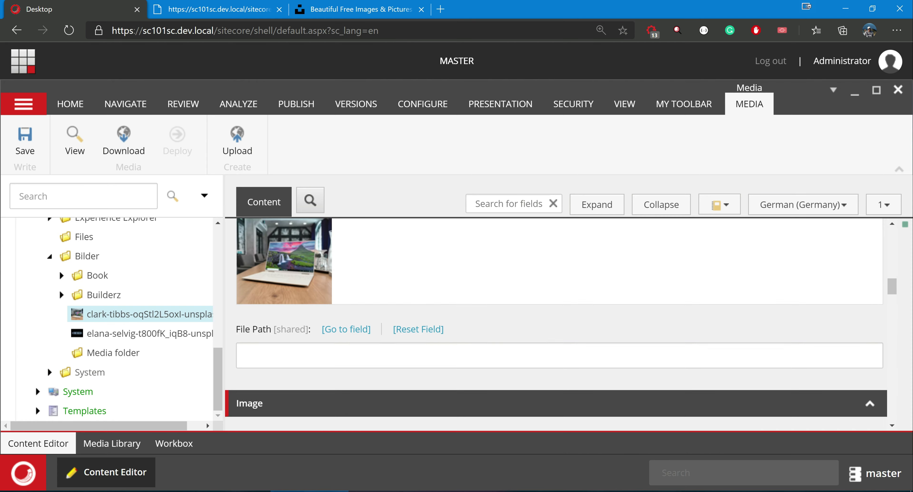
{"action": "scroll", "coordinate": [436, 329], "scroll_direction": "up", "scroll_amount": 5}
{"action": "scroll", "coordinate": [442, 326], "scroll_direction": "down", "scroll_amount": 8}
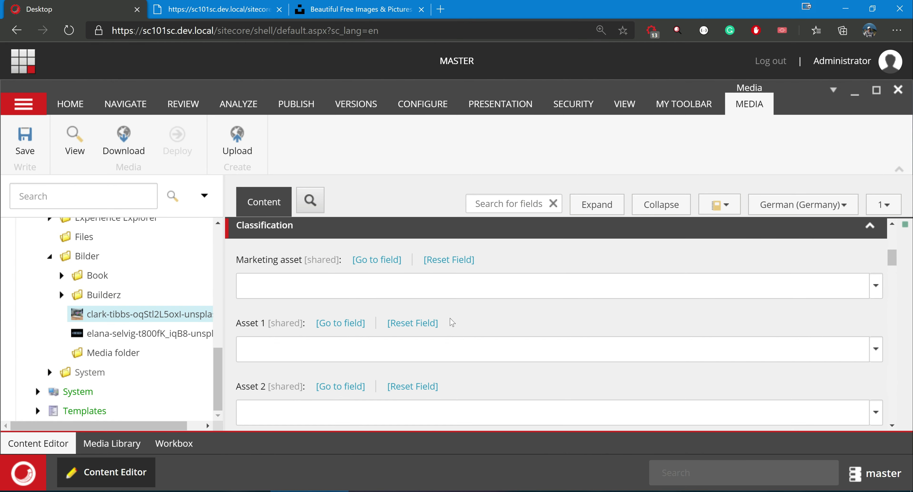
{"action": "scroll", "coordinate": [452, 321], "scroll_direction": "down", "scroll_amount": 4}
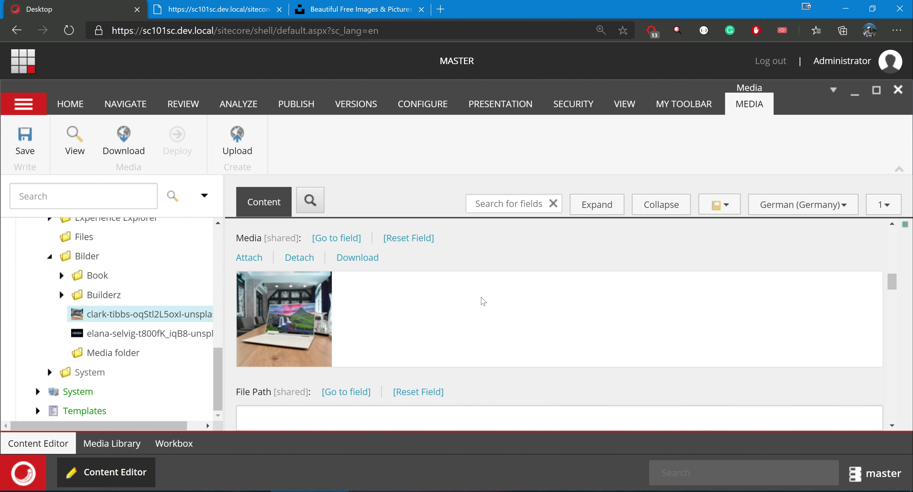
{"action": "scroll", "coordinate": [461, 305], "scroll_direction": "up", "scroll_amount": 10}
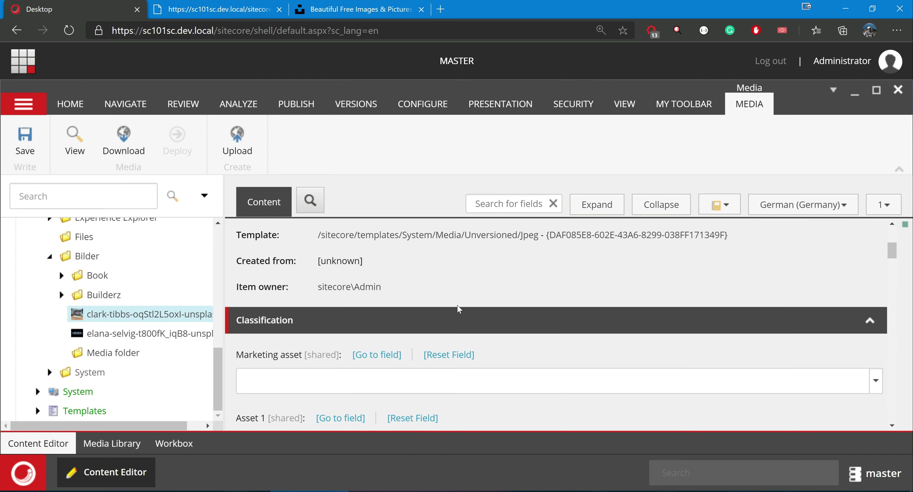